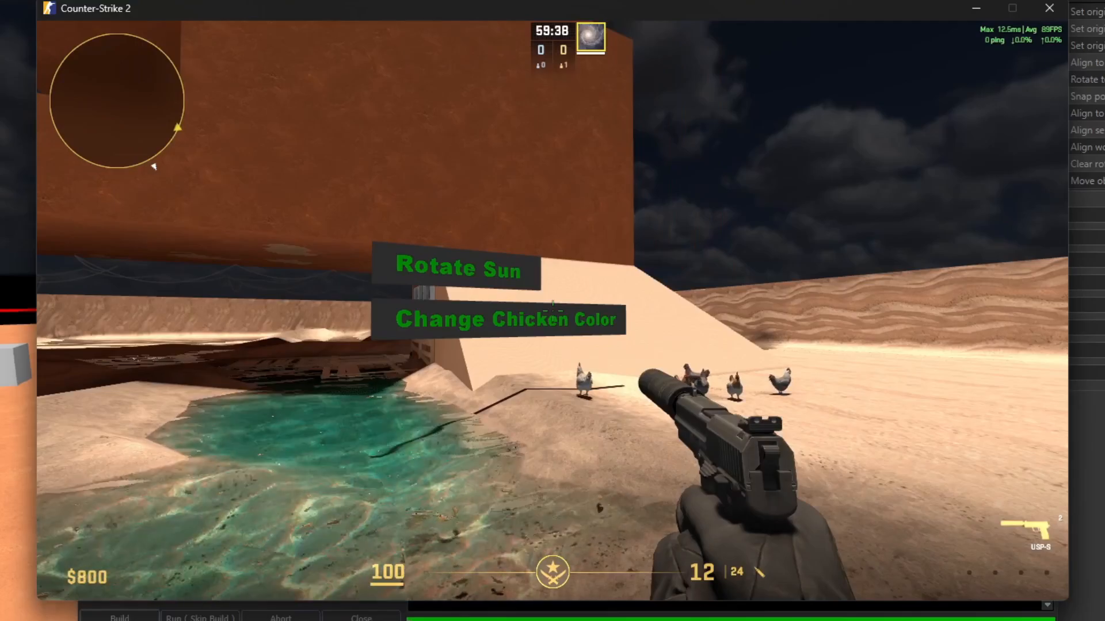
Test the Change Chicken Color sign in the running map by approaching it and shooting it repeatedly.
{"action": "key", "text": "w"}
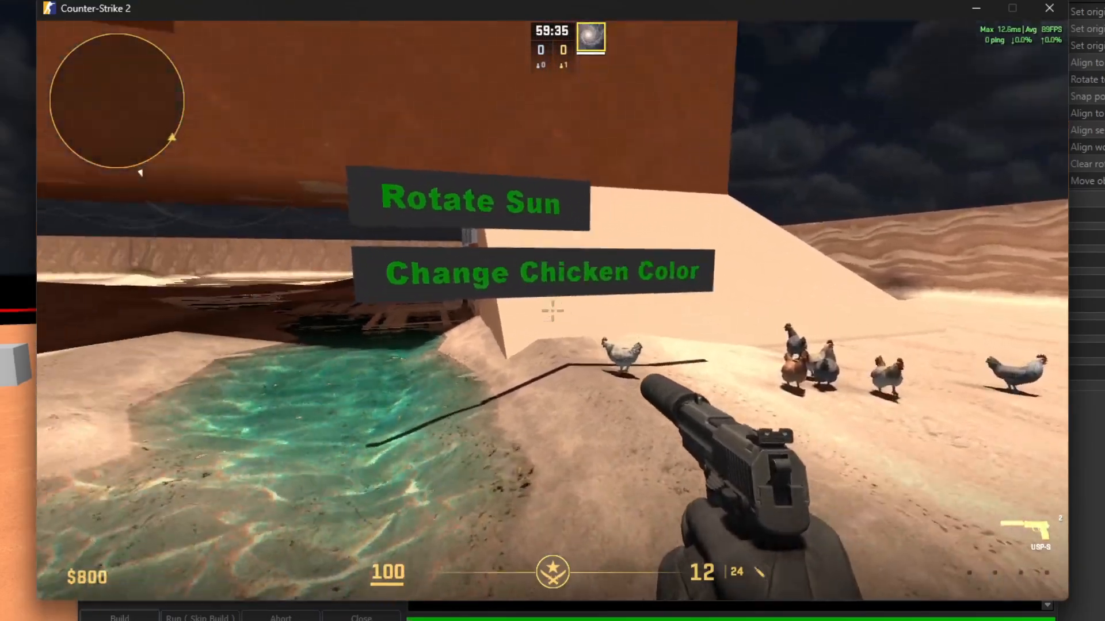
{"action": "left_click", "coordinate": [552, 310]}
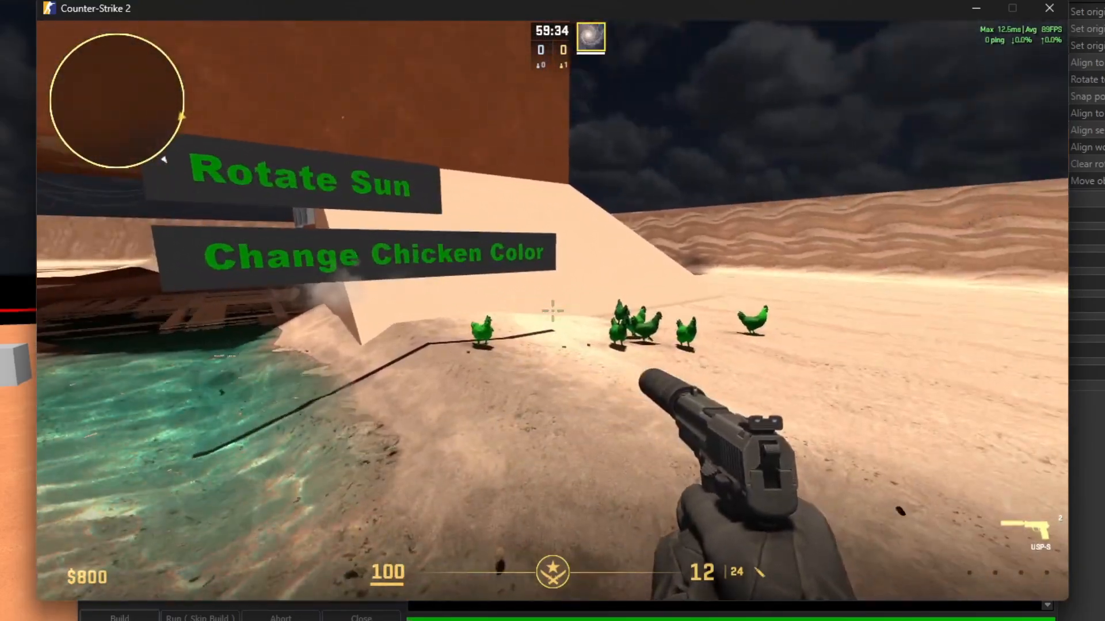
{"action": "left_click", "coordinate": [553, 310]}
{"action": "left_click", "coordinate": [553, 310]}
{"action": "left_click", "coordinate": [552, 311]}
{"action": "left_click", "coordinate": [552, 311]}
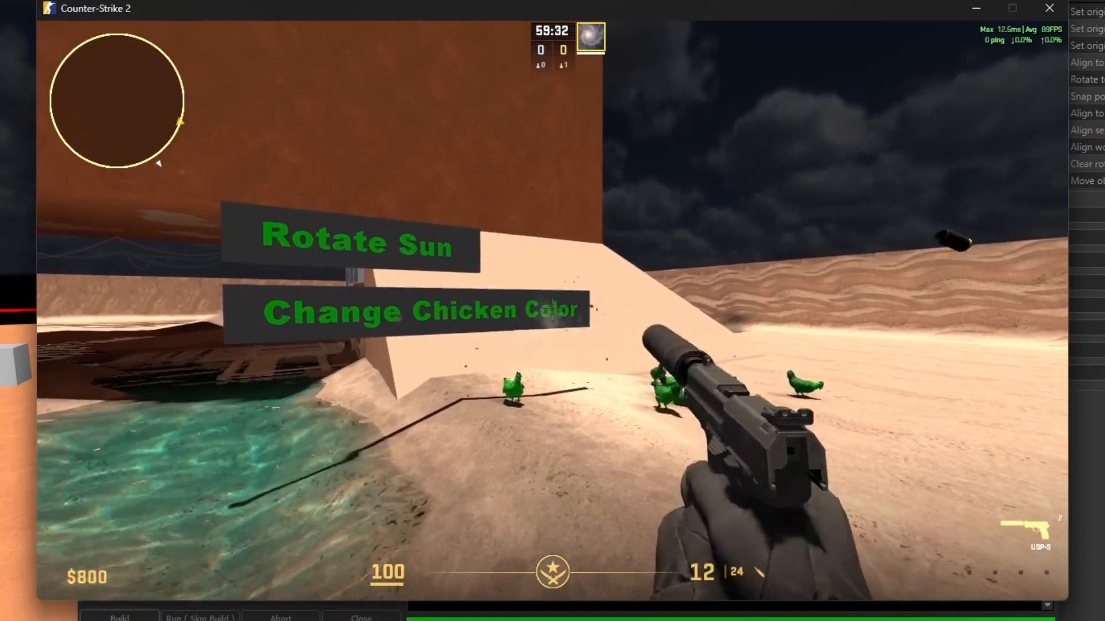
{"action": "left_click", "coordinate": [552, 311]}
{"action": "left_click", "coordinate": [552, 311]}
{"action": "key", "text": "s"}
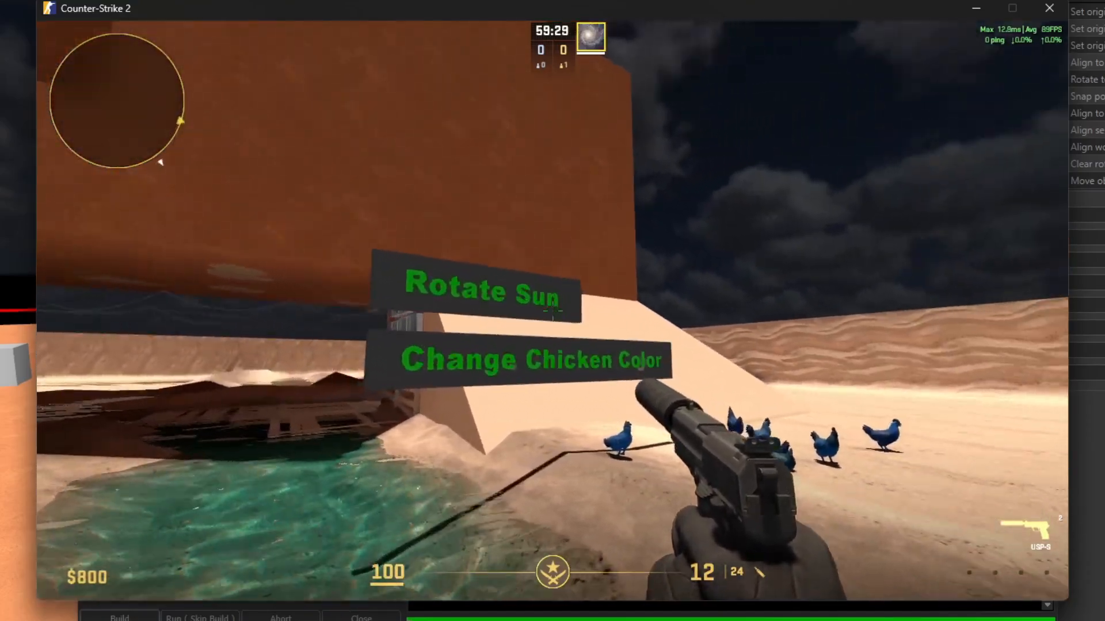
Test the Rotate Sun sign in the running map by shooting it, and approach the lit panels under the building.
{"action": "key", "text": "a"}
{"action": "left_click", "coordinate": [552, 310]}
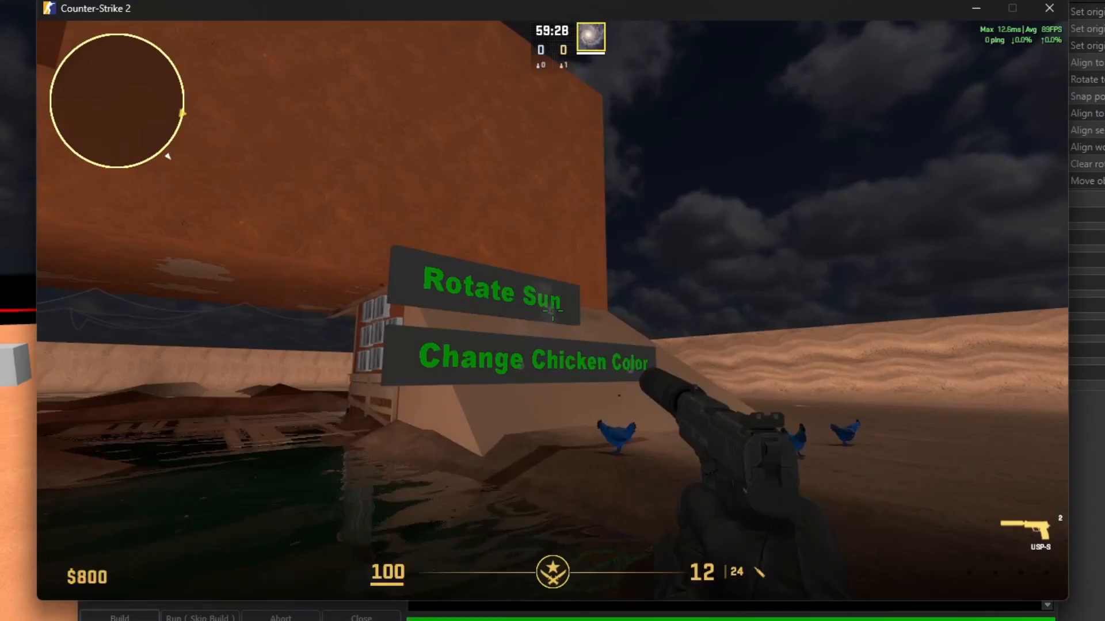
{"action": "left_click", "coordinate": [552, 310]}
{"action": "left_click", "coordinate": [553, 311]}
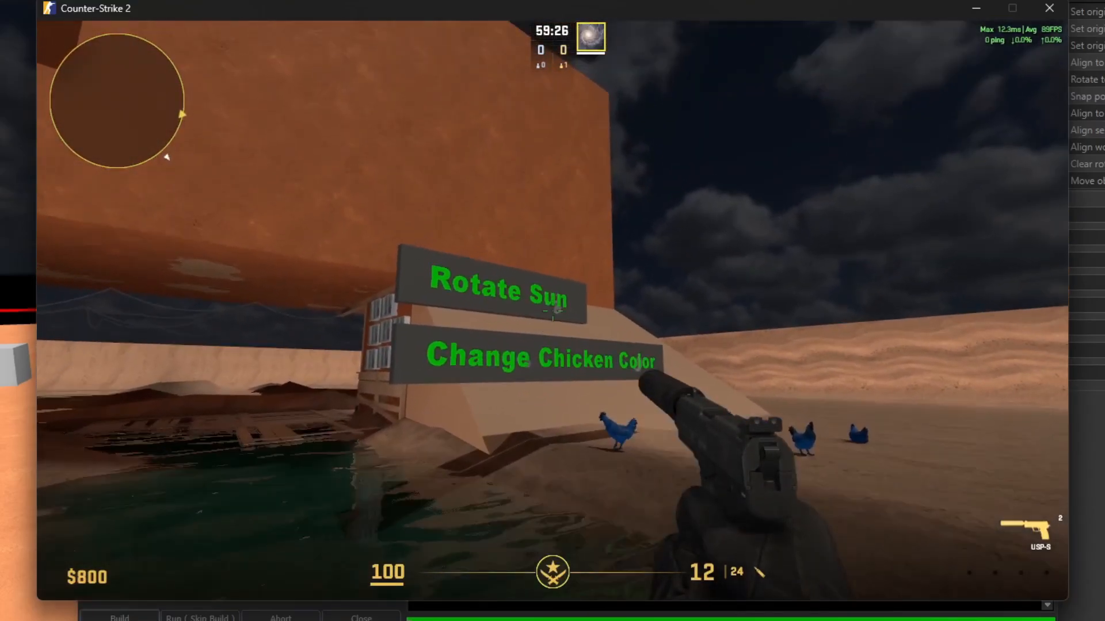
{"action": "left_click", "coordinate": [552, 311]}
{"action": "left_click", "coordinate": [553, 310]}
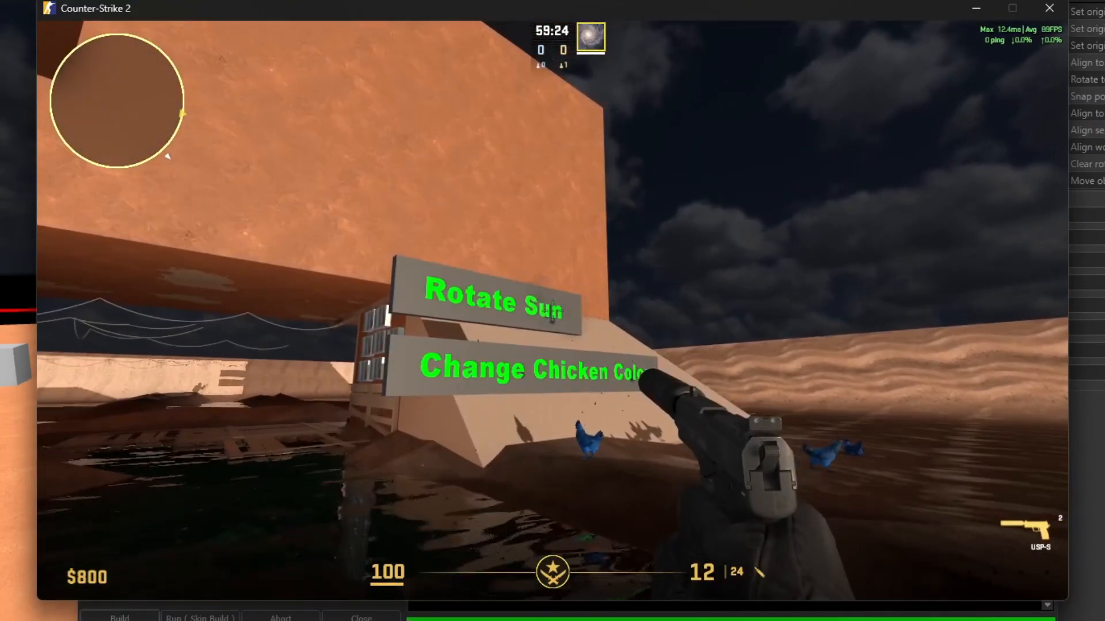
{"action": "key", "text": "space"}
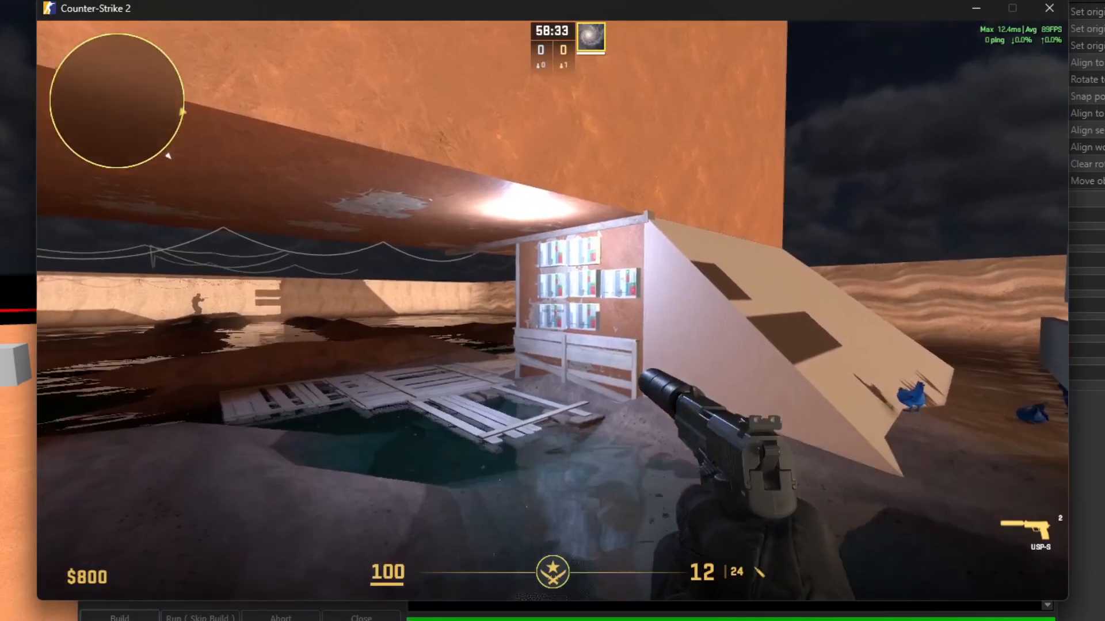
{"action": "left_click", "coordinate": [552, 311]}
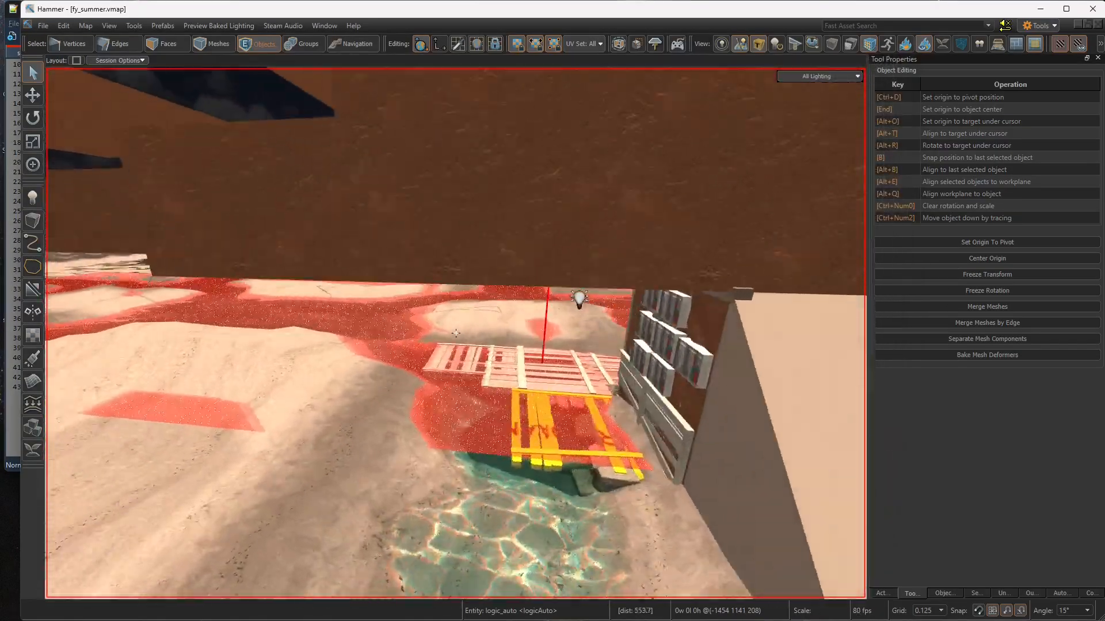
Switch to Hammer, open the object properties of the light_omni2 beside the wall panels and check its Name.
{"action": "right_click_drag", "start_coordinate": [455, 333], "coordinate": [653, 179]}
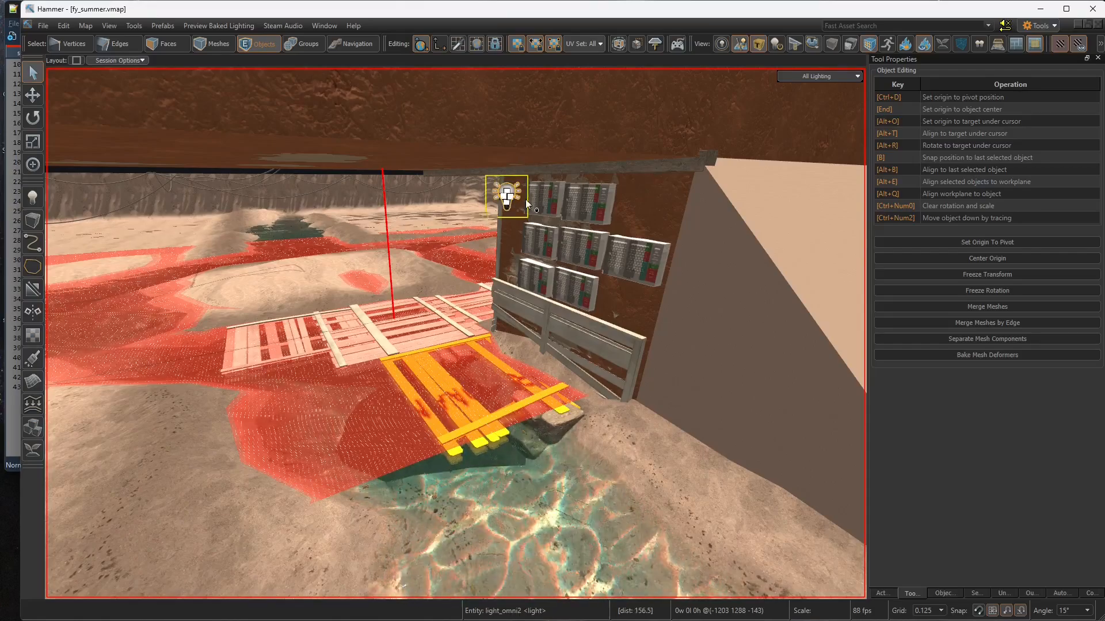
{"action": "key", "text": "alt+Return"}
{"action": "left_click_drag", "start_coordinate": [522, 135], "coordinate": [760, 171]}
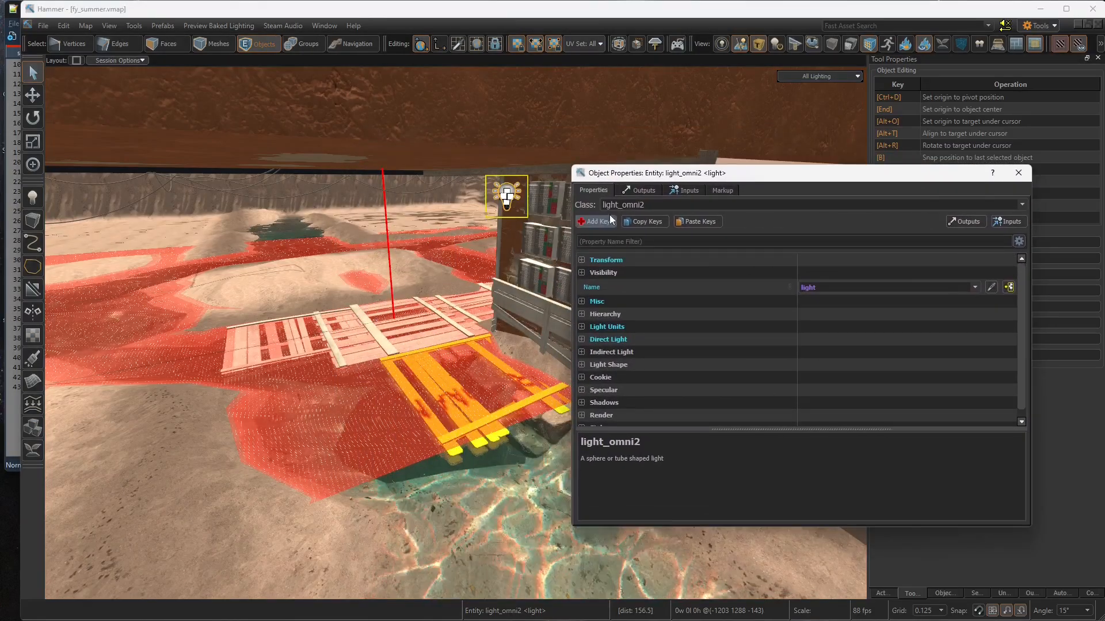
{"action": "left_click", "coordinate": [829, 287]}
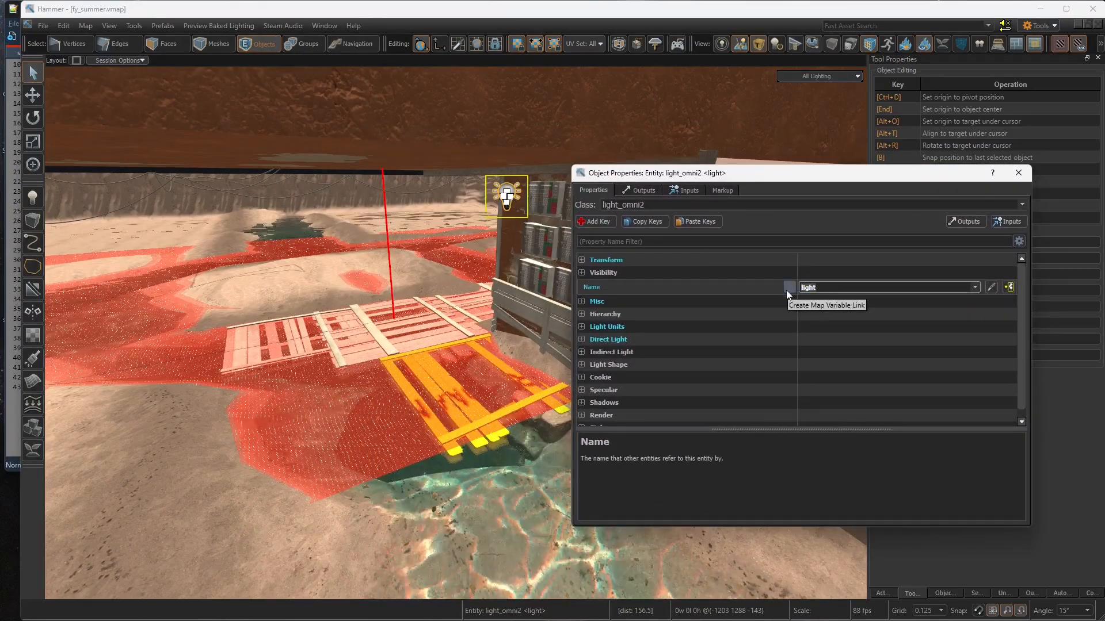
Examine the light's Light Units settings, including the Units options, and try out different Brightness (EV) values.
{"action": "left_click", "coordinate": [582, 326]}
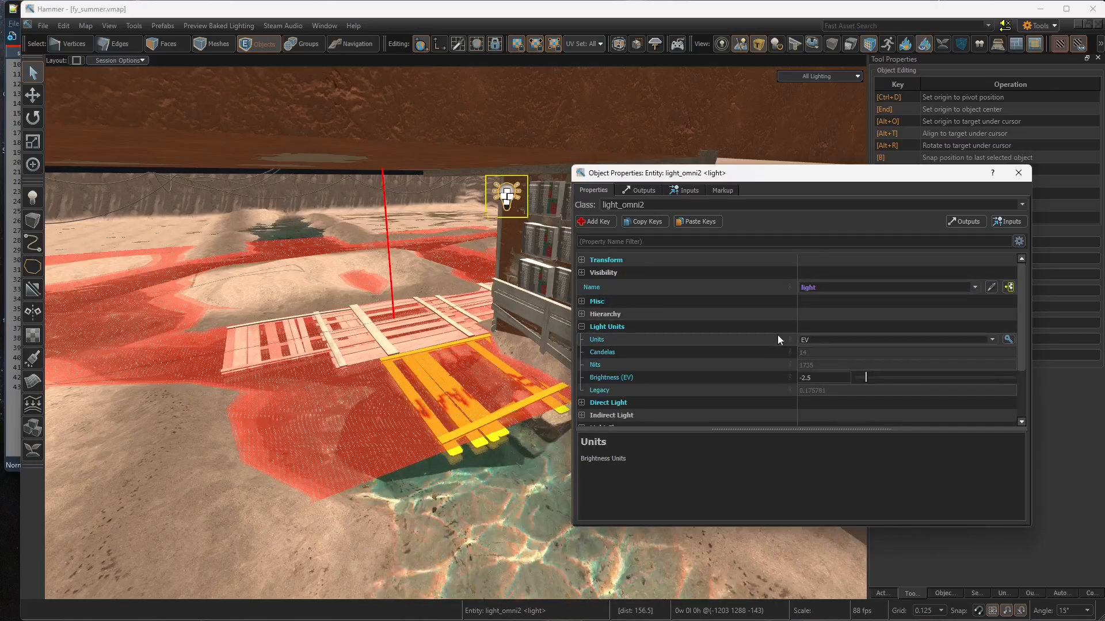
{"action": "left_click", "coordinate": [994, 339]}
{"action": "left_click", "coordinate": [993, 340]}
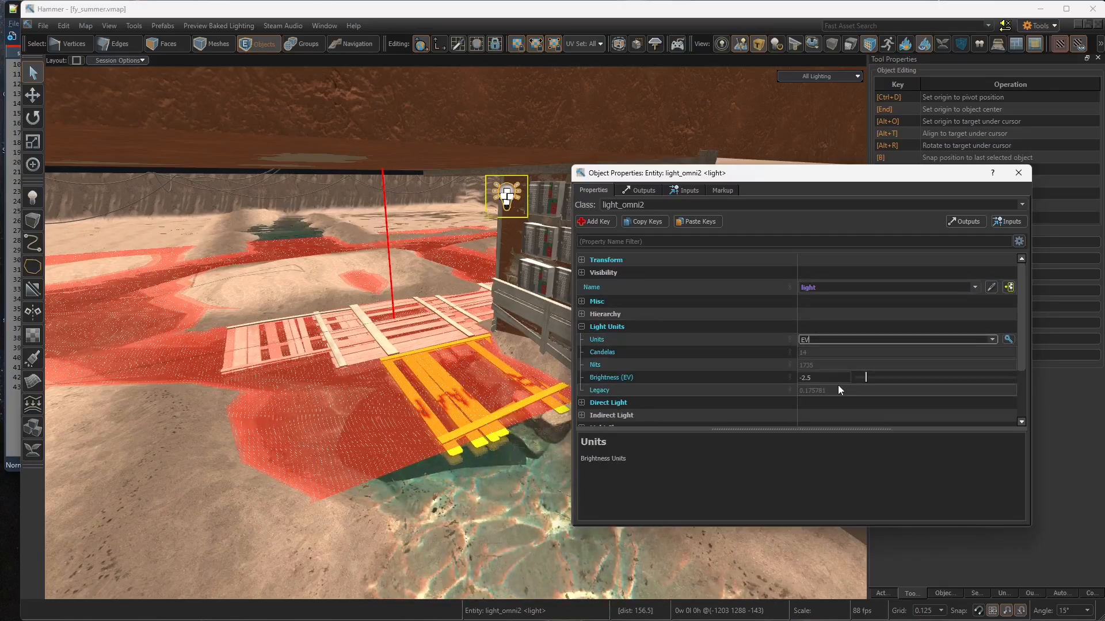
{"action": "left_click", "coordinate": [677, 377]}
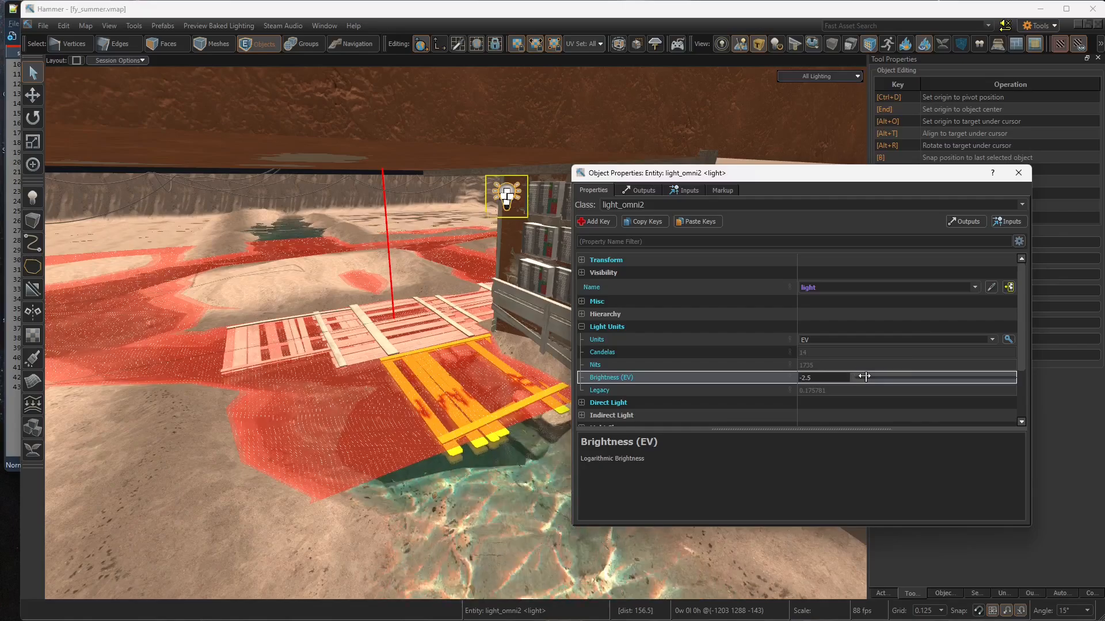
{"action": "left_click_drag", "start_coordinate": [865, 376], "coordinate": [1003, 378]}
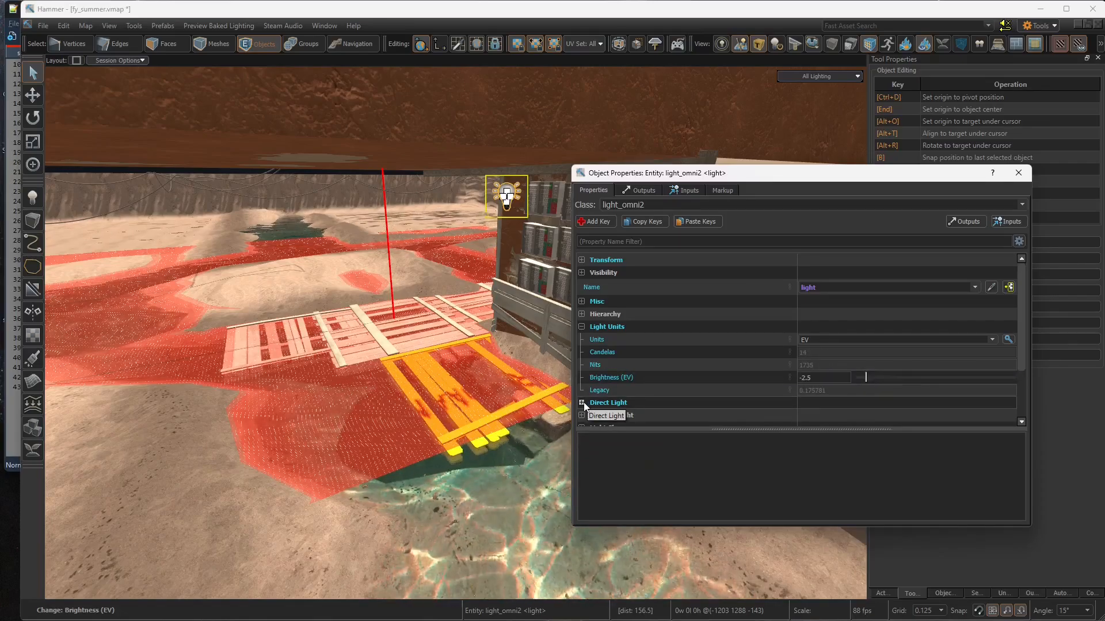
Examine the light's Direct Light settings, including Enabled and Direct Lighting Type, and close its properties.
{"action": "left_click", "coordinate": [583, 403]}
{"action": "left_click_drag", "start_coordinate": [793, 174], "coordinate": [808, 121]}
{"action": "scroll", "coordinate": [660, 286], "scroll_direction": "down", "scroll_amount": 3}
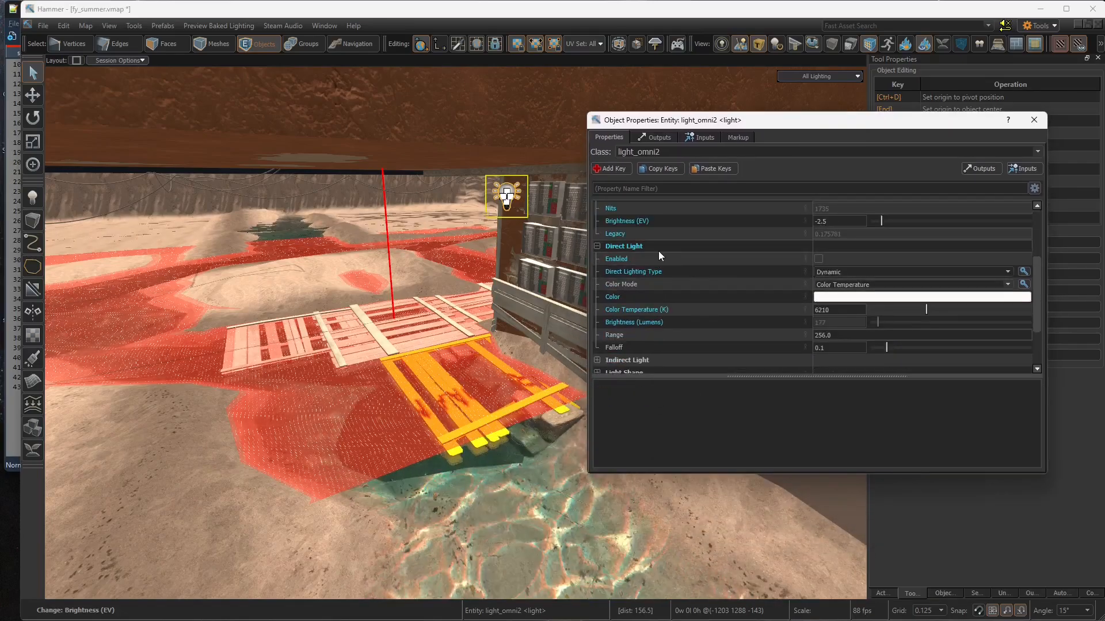
{"action": "left_click", "coordinate": [656, 260]}
{"action": "left_click", "coordinate": [717, 270]}
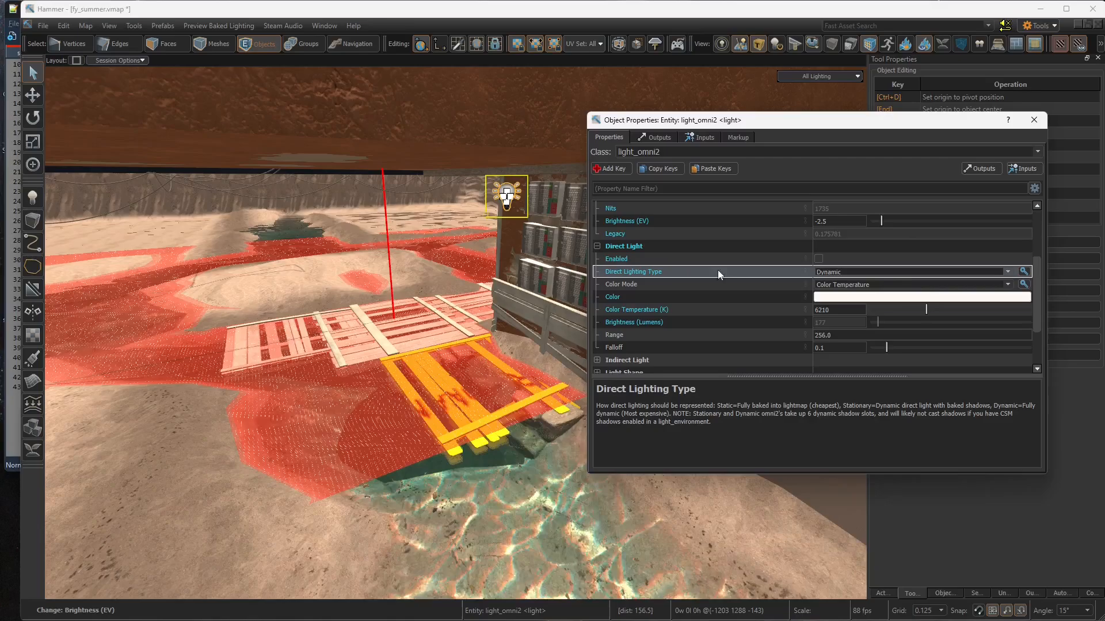
{"action": "left_click", "coordinate": [1006, 271]}
{"action": "left_click", "coordinate": [1006, 271]}
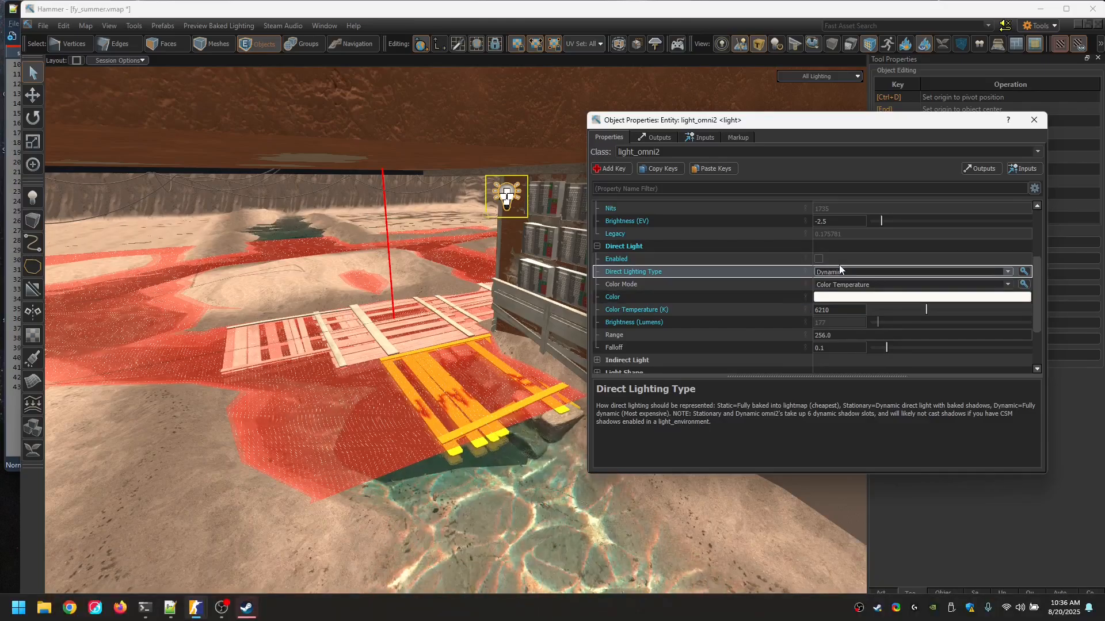
{"action": "scroll", "coordinate": [734, 291], "scroll_direction": "up", "scroll_amount": 5}
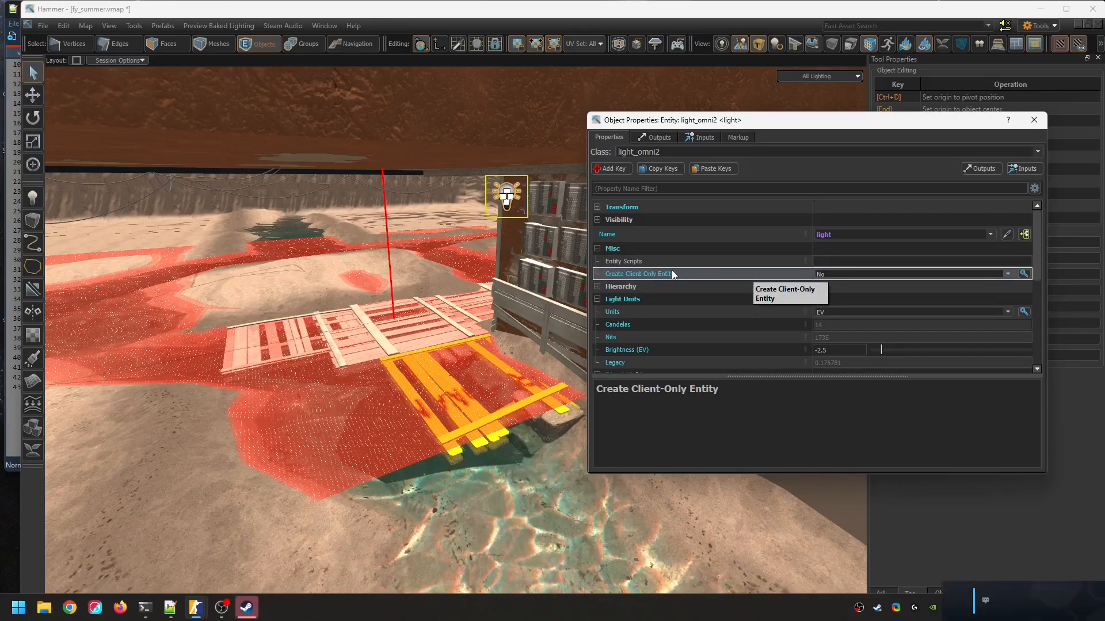
{"action": "left_click", "coordinate": [1033, 121]}
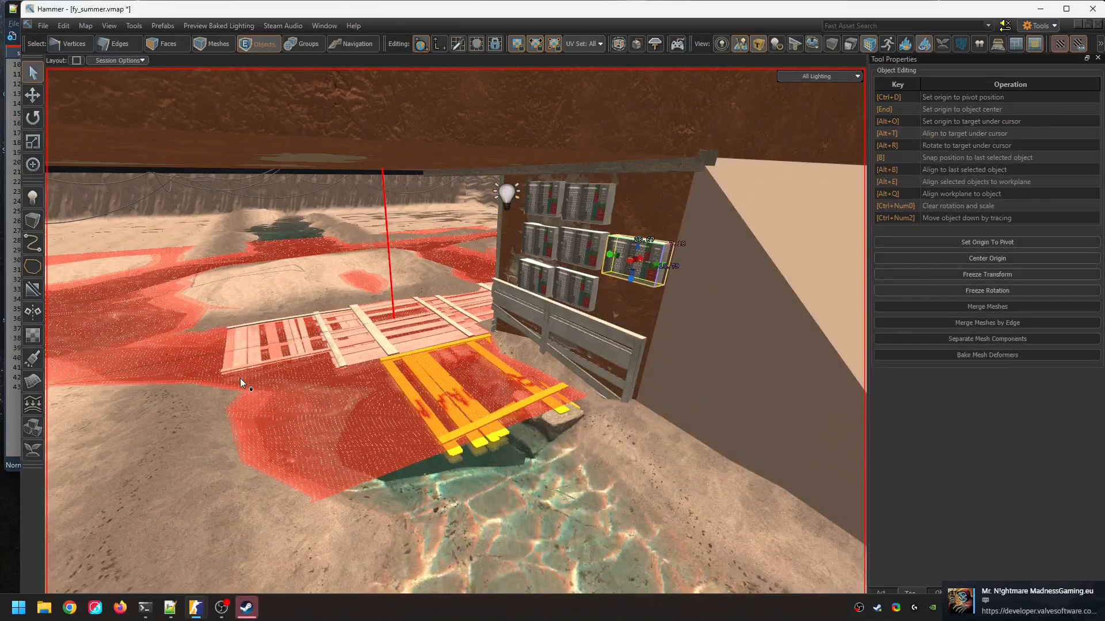
Place a small block on the sand in front of the ramp wall and tie it to a func_button entity.
{"action": "key", "text": "shift+b"}
{"action": "key", "text": "ctrl+v"}
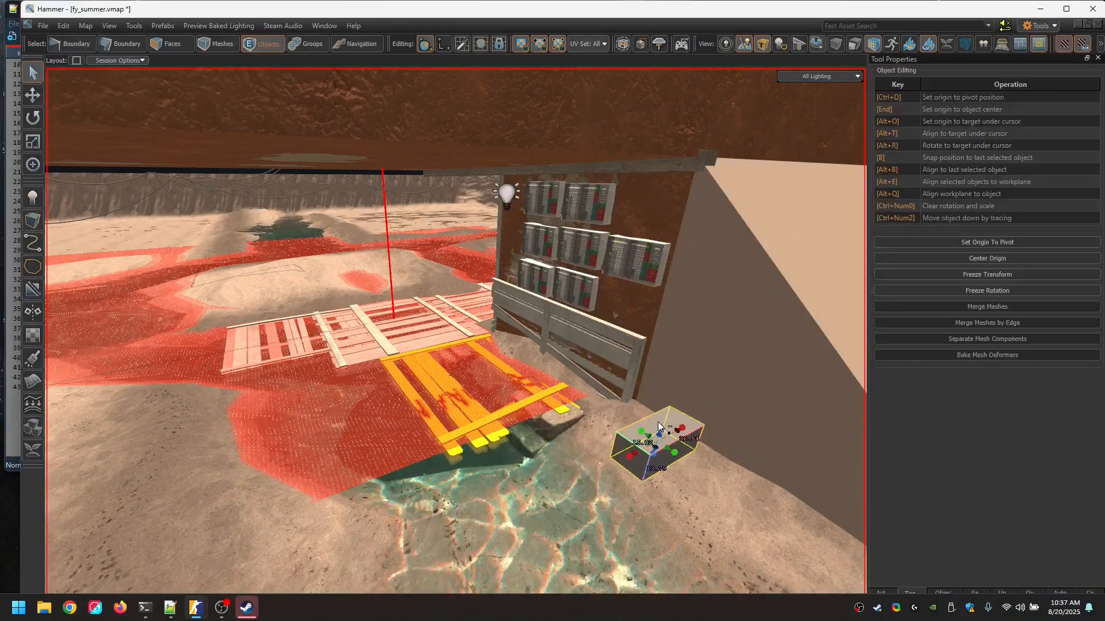
{"action": "key", "text": "ctrl+t"}
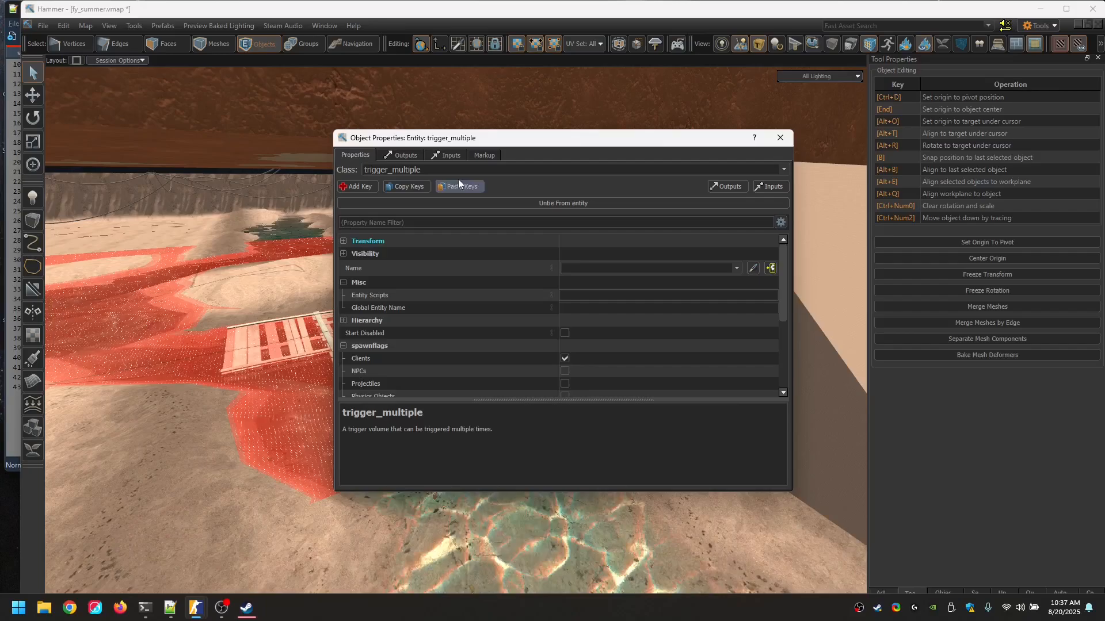
{"action": "double_click", "coordinate": [455, 172]}
{"action": "type", "text": "func_button"}
{"action": "key", "text": "Return"}
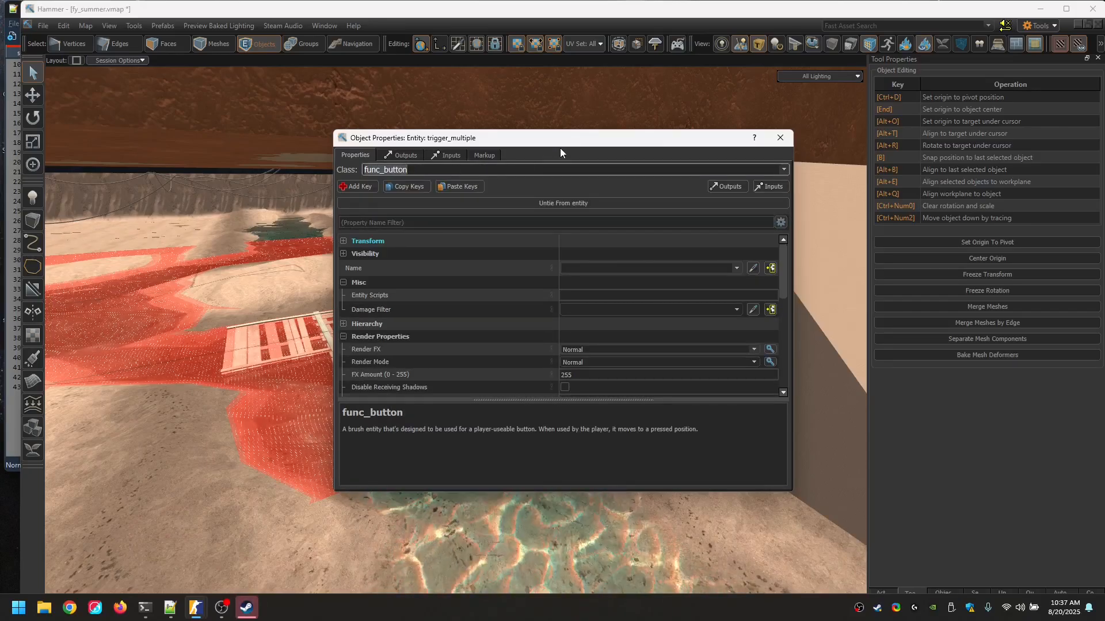
Enable the Damage Activates and Don't move spawnflags of the func_button.
{"action": "left_click_drag", "start_coordinate": [561, 148], "coordinate": [356, 128]}
{"action": "scroll", "coordinate": [205, 315], "scroll_direction": "down", "scroll_amount": 10}
{"action": "left_click", "coordinate": [360, 309]}
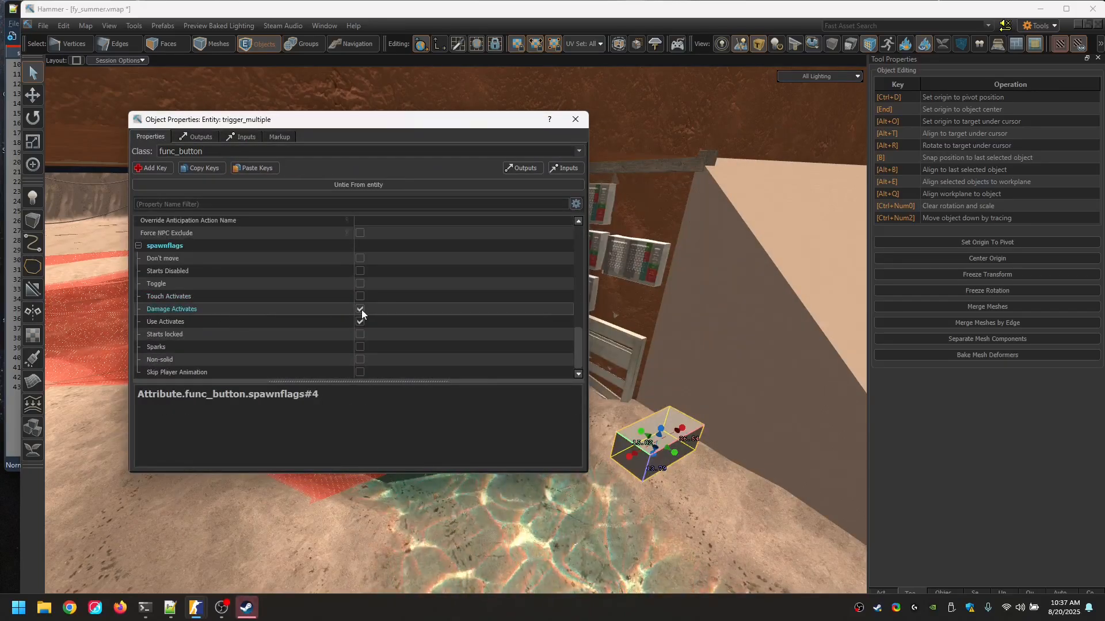
{"action": "left_click", "coordinate": [360, 258]}
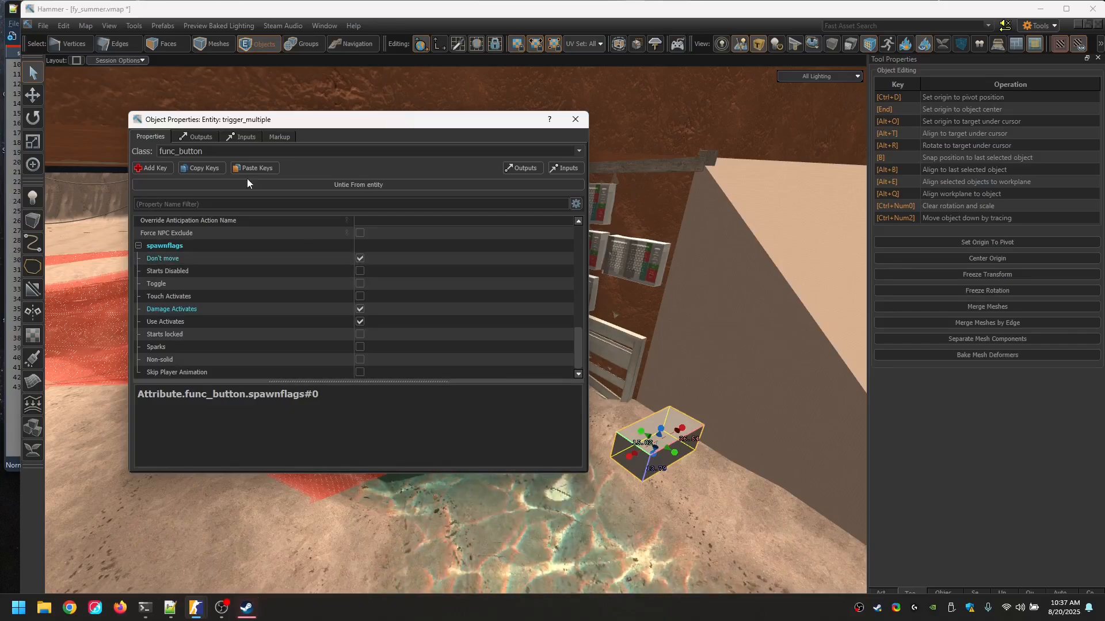
Add an OnDamaged output to the button that targets the light entity beside the wall panels.
{"action": "left_click", "coordinate": [196, 137]}
{"action": "left_click_drag", "start_coordinate": [241, 119], "coordinate": [694, 131]}
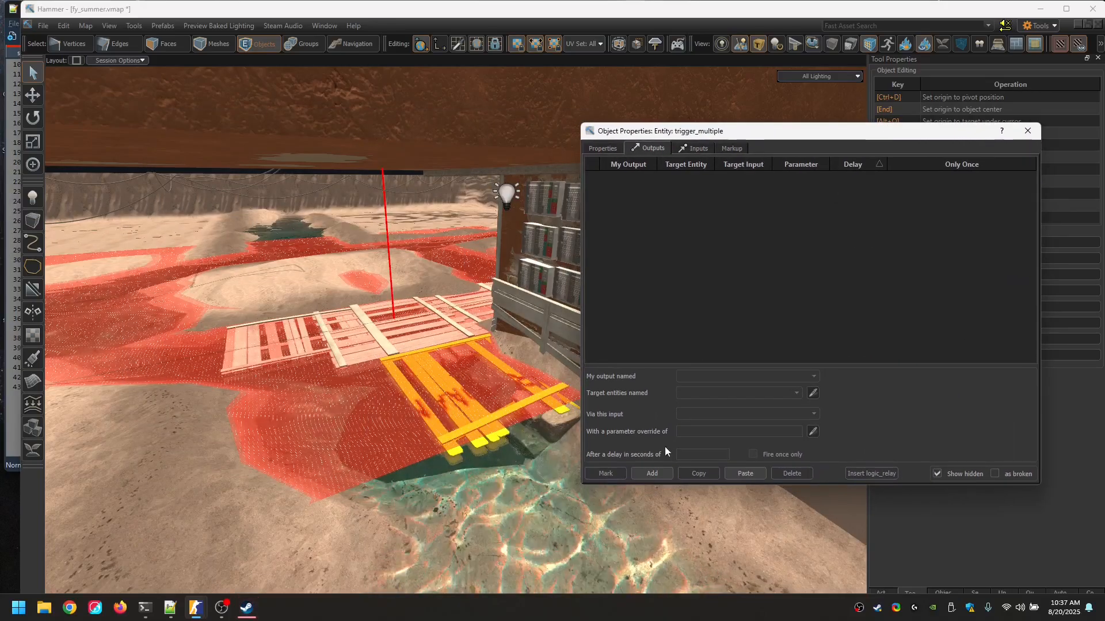
{"action": "left_click", "coordinate": [652, 473]}
{"action": "left_click", "coordinate": [789, 420]}
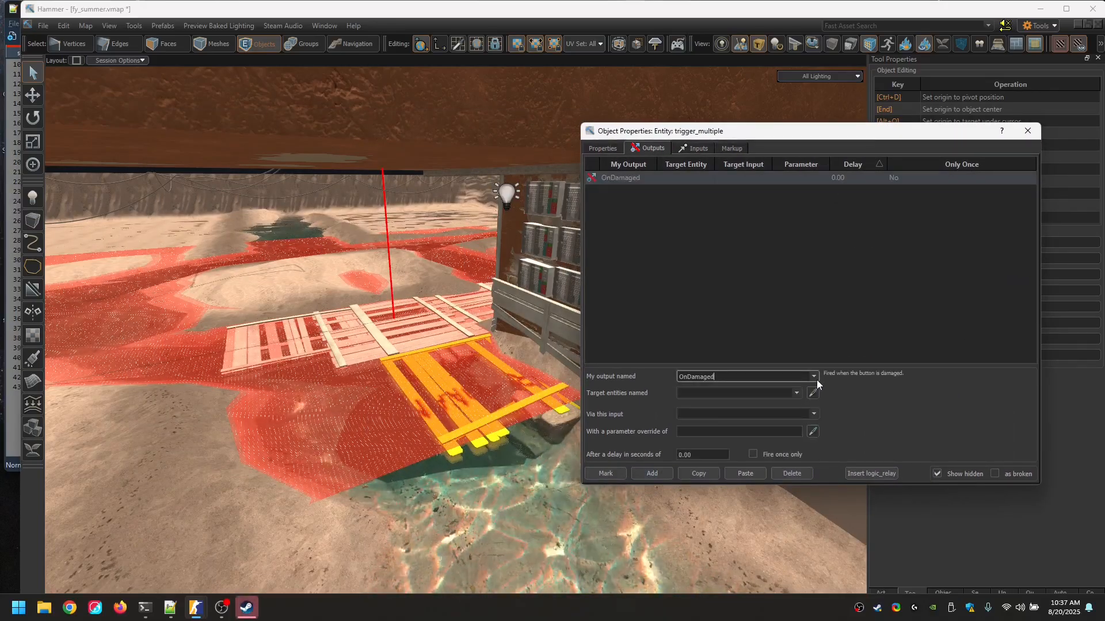
{"action": "left_click", "coordinate": [813, 393]}
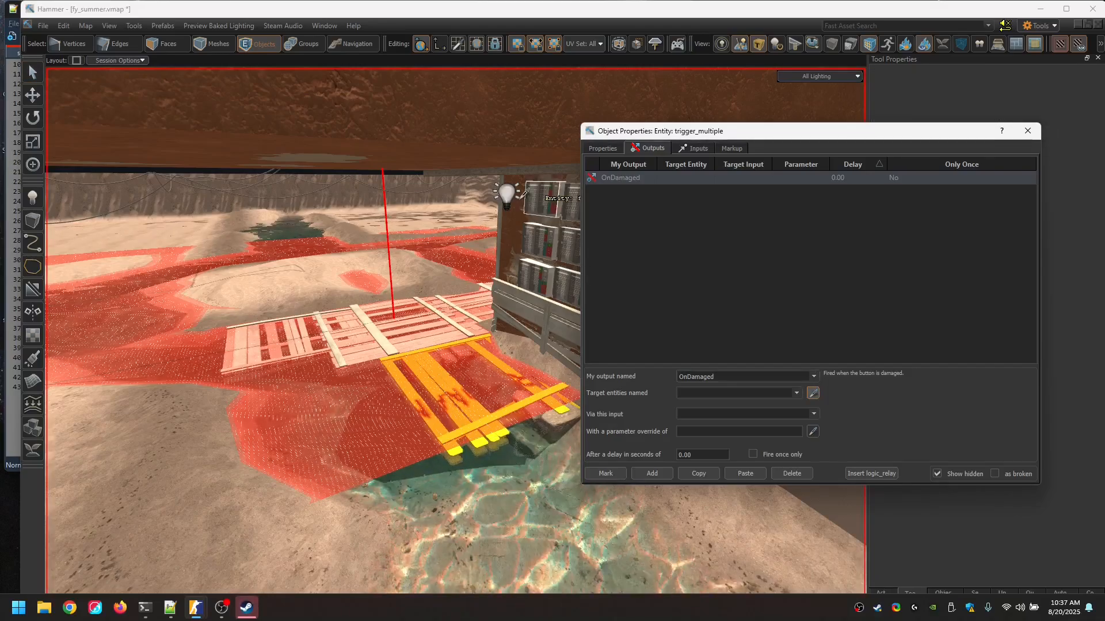
{"action": "left_click", "coordinate": [507, 194]}
Look through the light's brightness and color temperature inputs, set the output's target input to Toggle, and close the properties.
{"action": "left_click", "coordinate": [813, 414]}
{"action": "left_click_drag", "start_coordinate": [814, 428], "coordinate": [817, 477]}
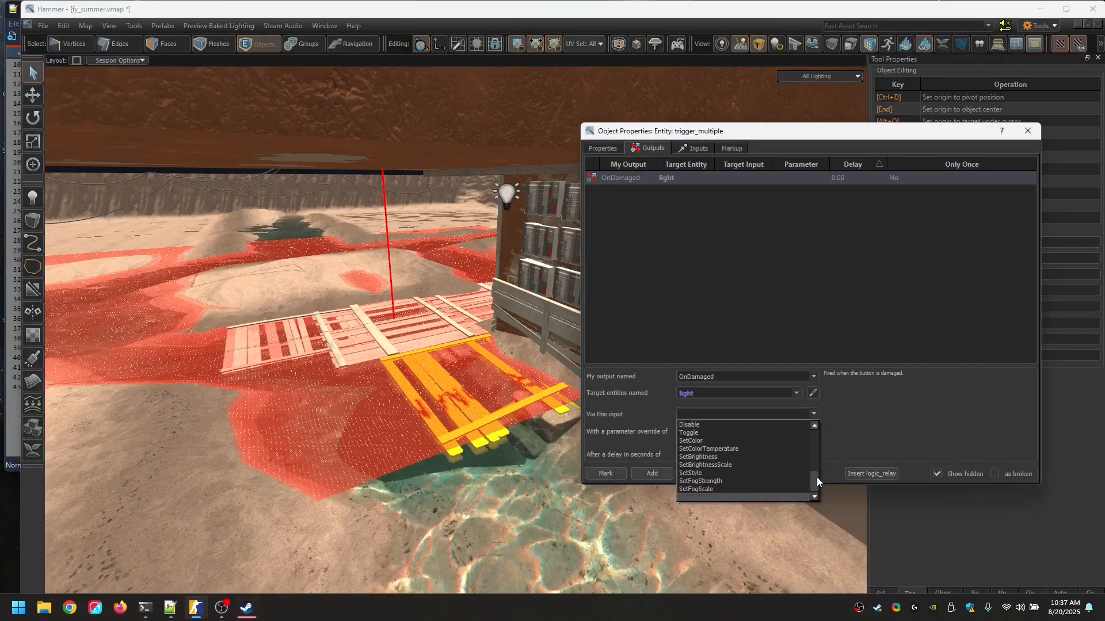
{"action": "left_click", "coordinate": [735, 458]}
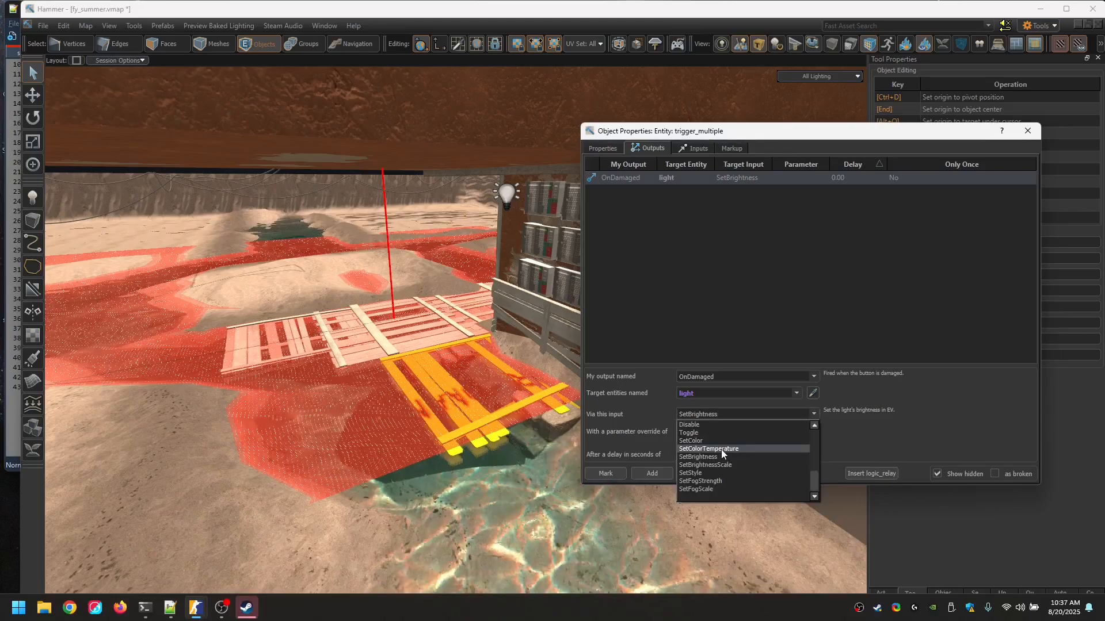
{"action": "left_click", "coordinate": [720, 450]}
{"action": "left_click", "coordinate": [811, 414]}
{"action": "scroll", "coordinate": [811, 440], "scroll_direction": "up", "scroll_amount": 2}
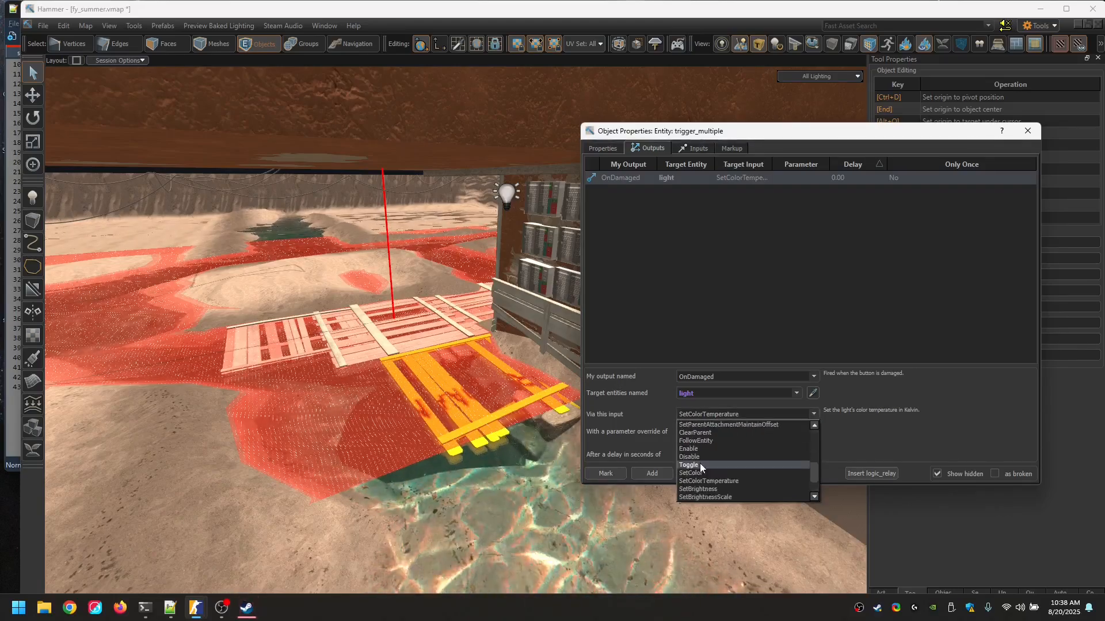
{"action": "left_click", "coordinate": [700, 465]}
{"action": "left_click", "coordinate": [1028, 131]}
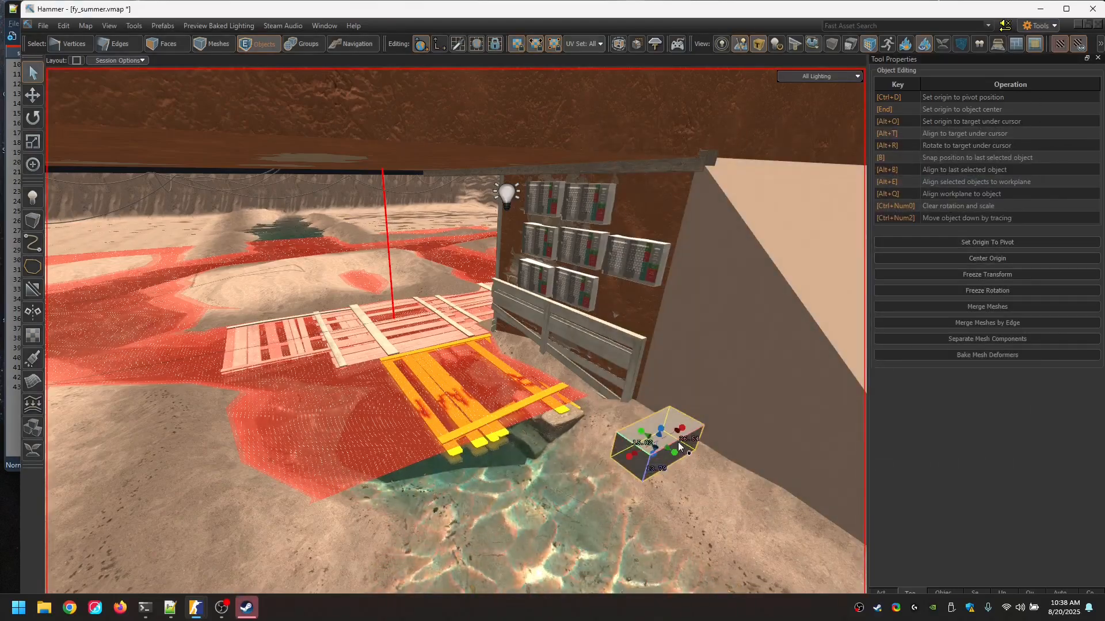
Examine the outputs of the existing func_button panels on the wall.
{"action": "key", "text": "Escape"}
{"action": "double_click", "coordinate": [637, 270]}
{"action": "left_click_drag", "start_coordinate": [607, 139], "coordinate": [939, 183]}
{"action": "left_click", "coordinate": [734, 194]}
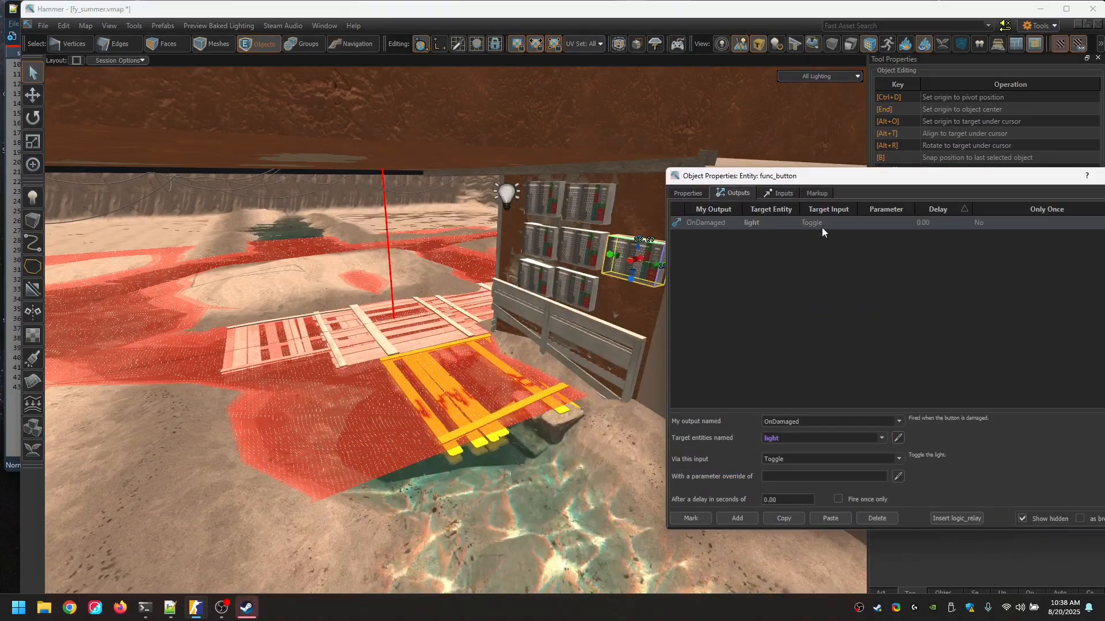
{"action": "left_click", "coordinate": [600, 197]}
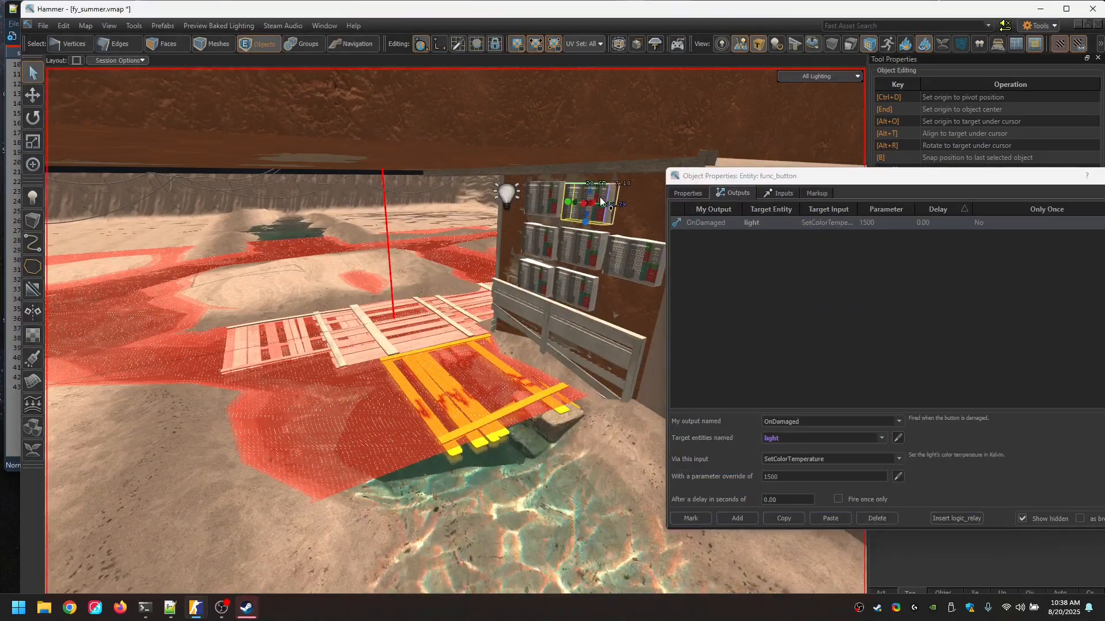
Examine the OnDamaged outputs of the remaining wall panel buttons, comparing the SetColorTemperature and SetBrightness parameter overrides.
{"action": "left_click_drag", "start_coordinate": [857, 208], "coordinate": [874, 206]}
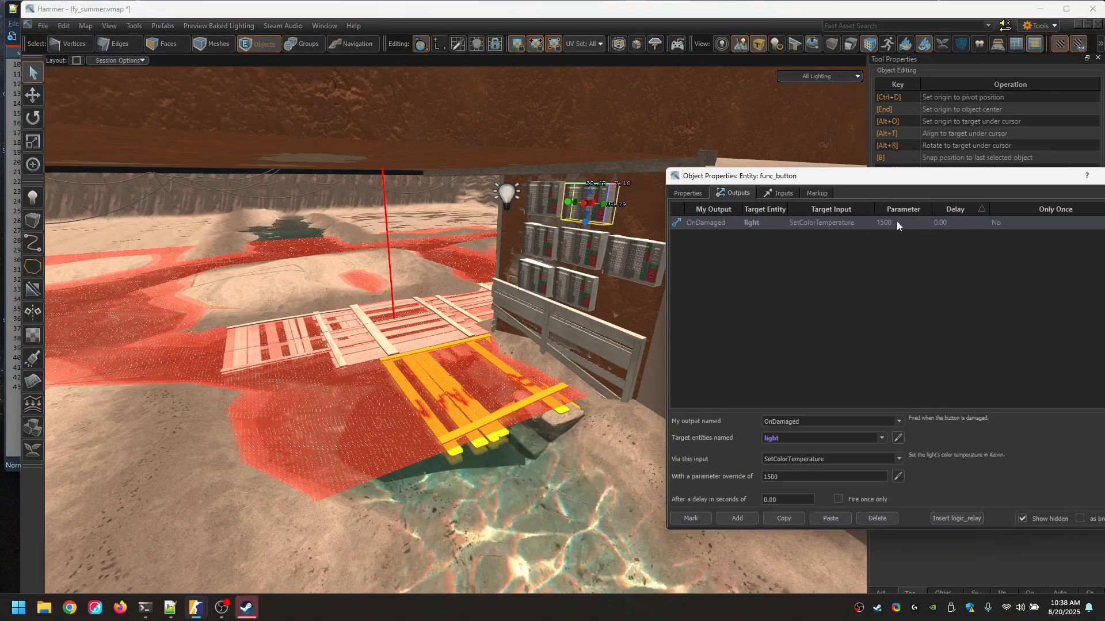
{"action": "left_click", "coordinate": [588, 247]}
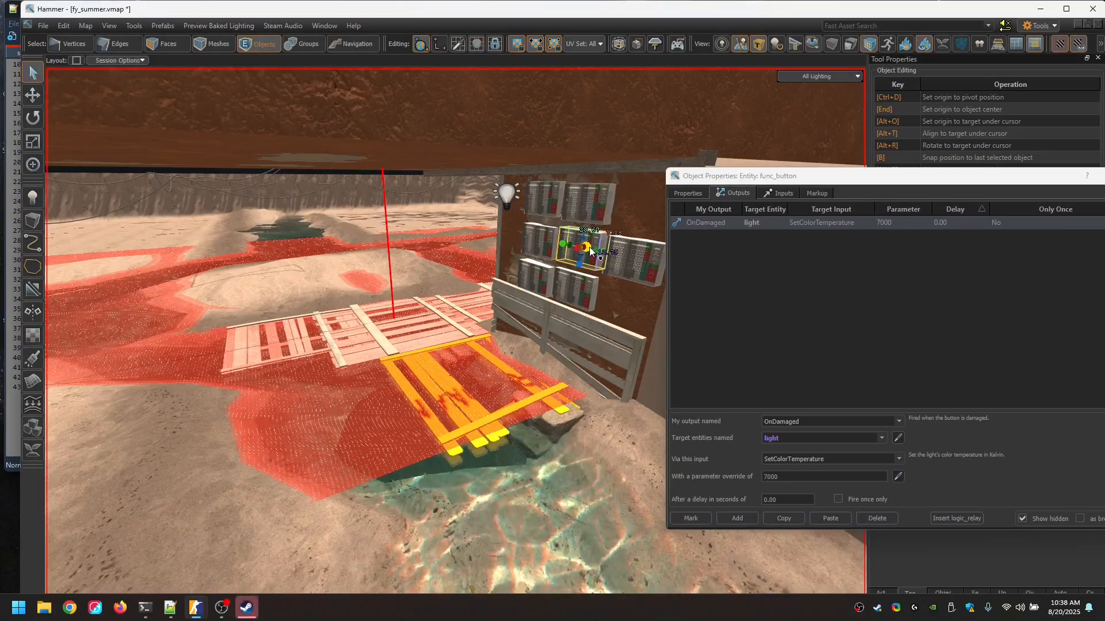
{"action": "left_click", "coordinate": [884, 223]}
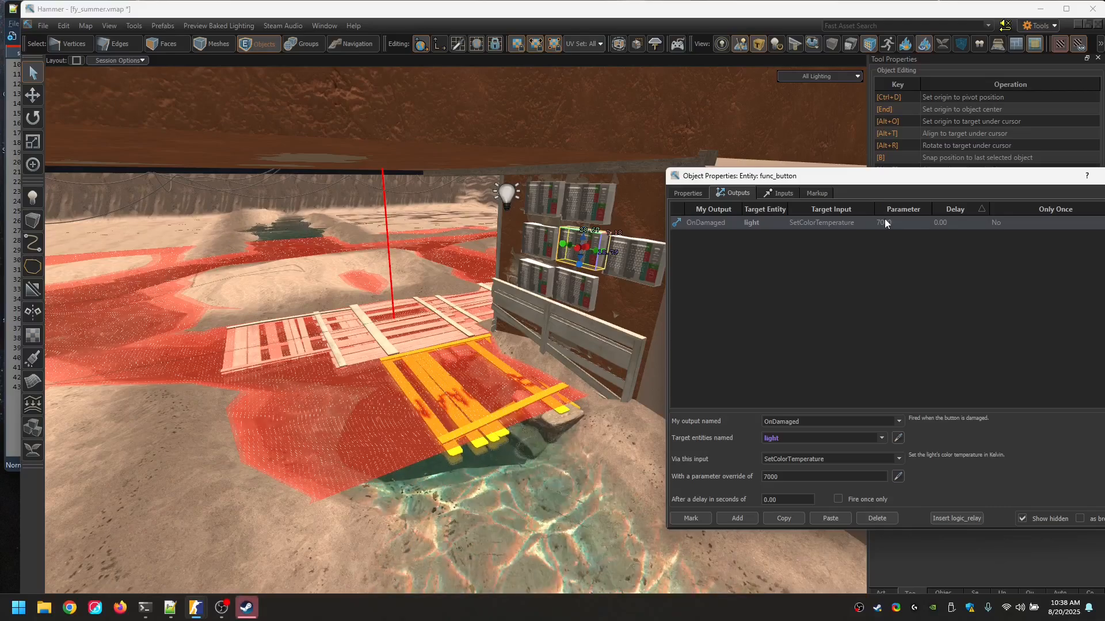
{"action": "left_click", "coordinate": [571, 290]}
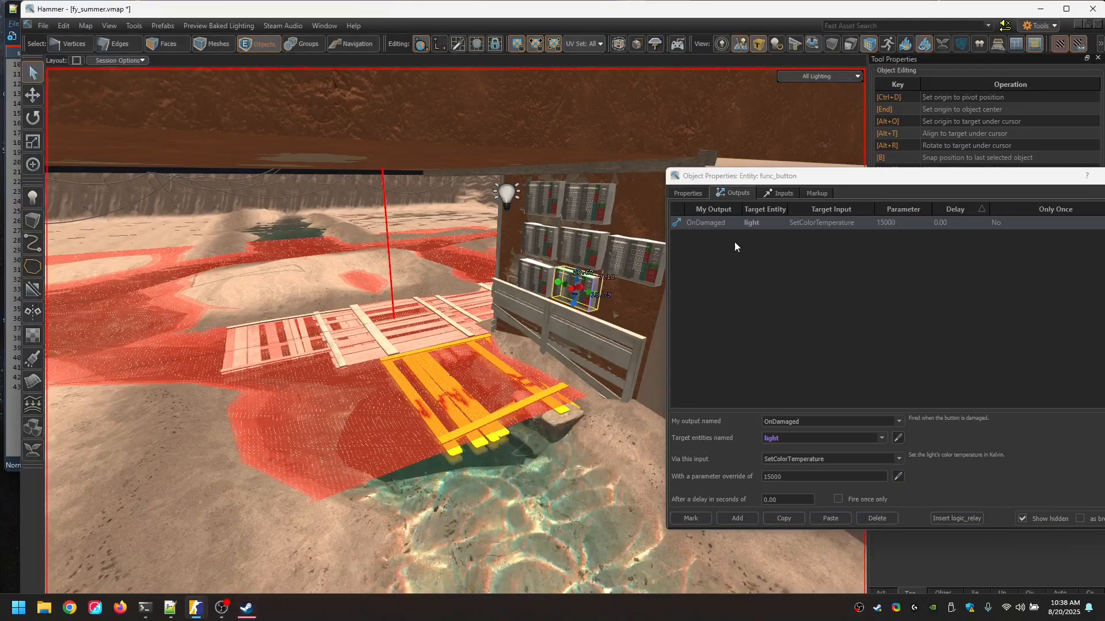
{"action": "left_click", "coordinate": [553, 203]}
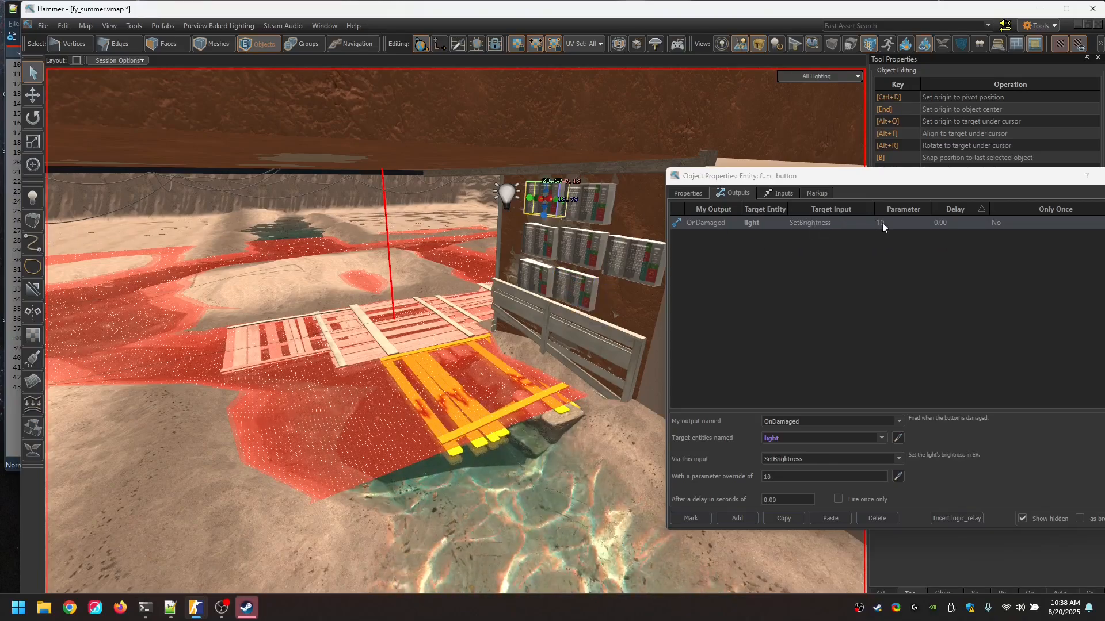
{"action": "left_click", "coordinate": [543, 240]}
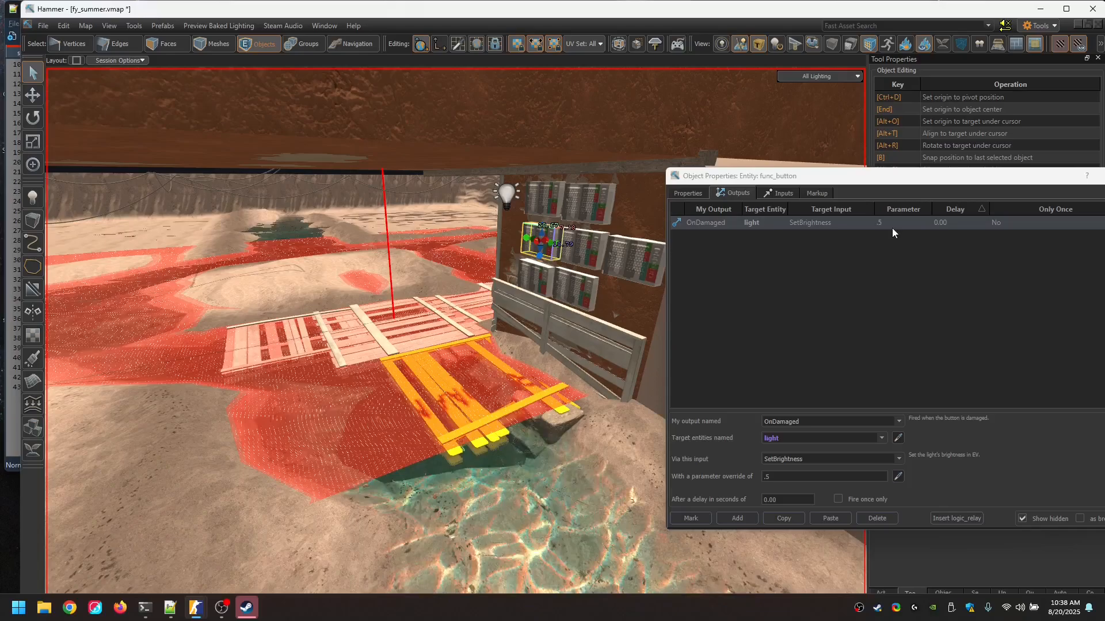
{"action": "left_click", "coordinate": [540, 280]}
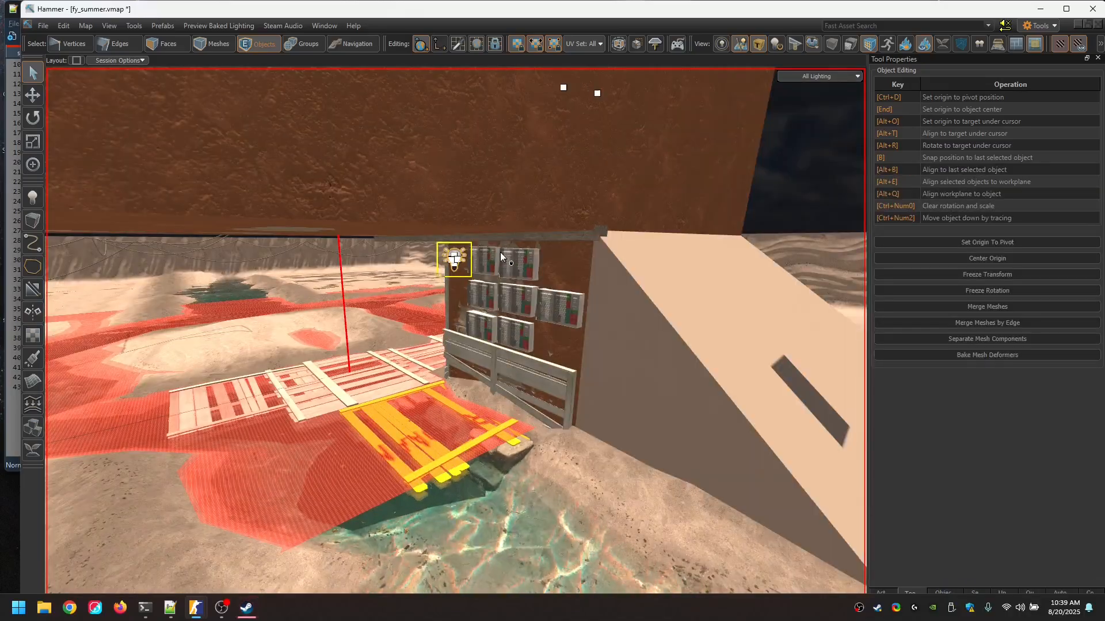
Duplicate the light beside the wall panels and set the copy's Direct Lighting Type to Static.
{"action": "left_click", "coordinate": [857, 76]}
{"action": "left_click", "coordinate": [857, 76]}
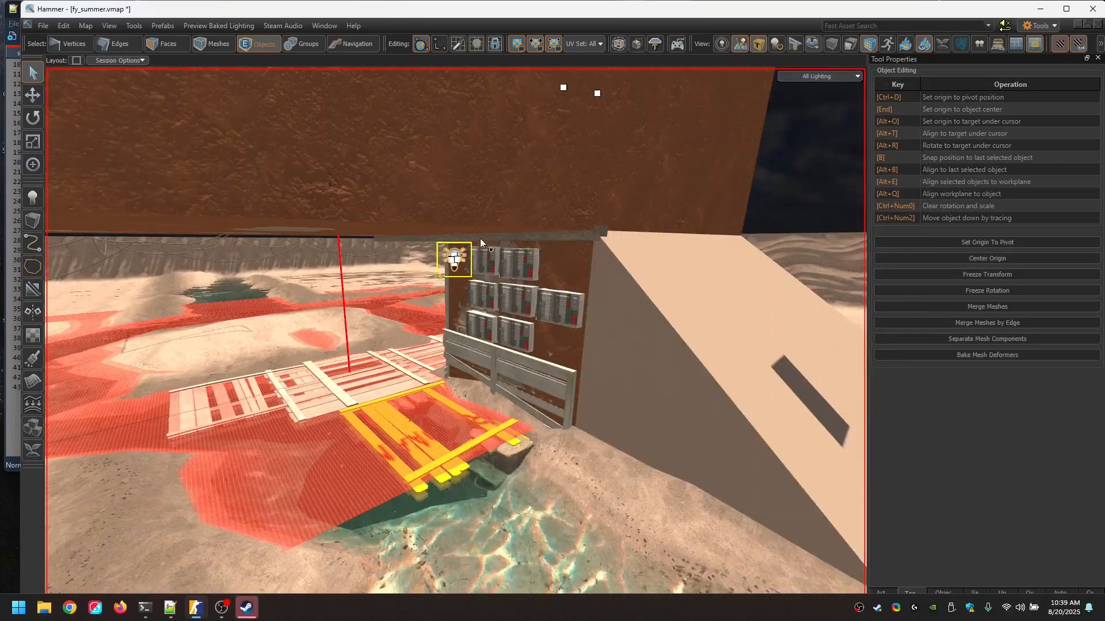
{"action": "key", "text": "t"}
{"action": "left_click_drag", "start_coordinate": [488, 261], "coordinate": [513, 263], "text": "shift"}
{"action": "key", "text": "alt+Return"}
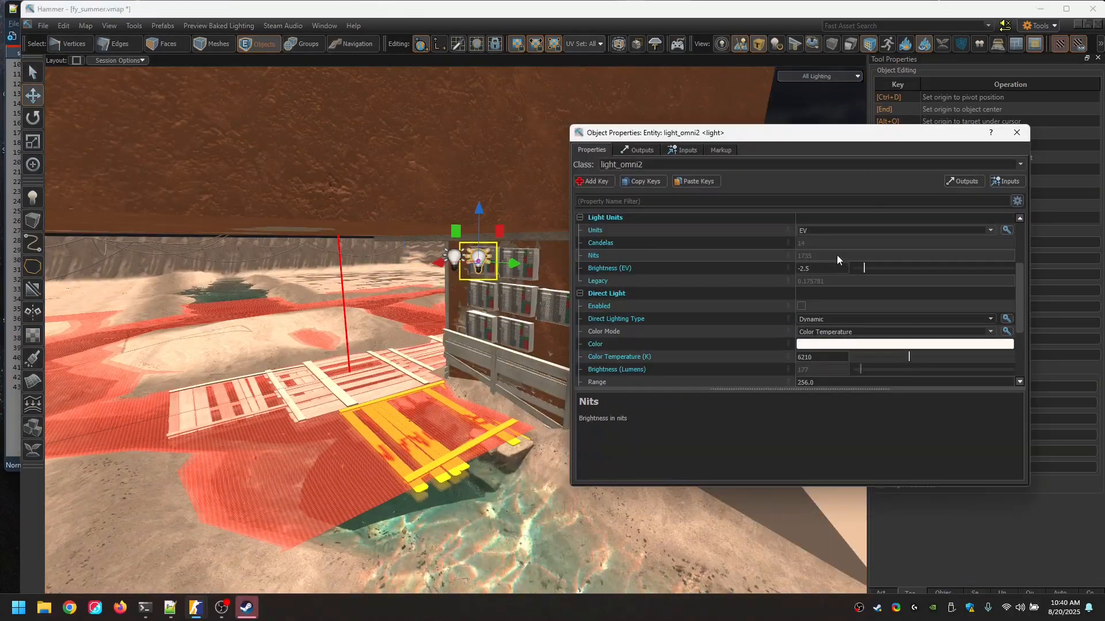
{"action": "left_click", "coordinate": [990, 318]}
{"action": "left_click", "coordinate": [924, 331]}
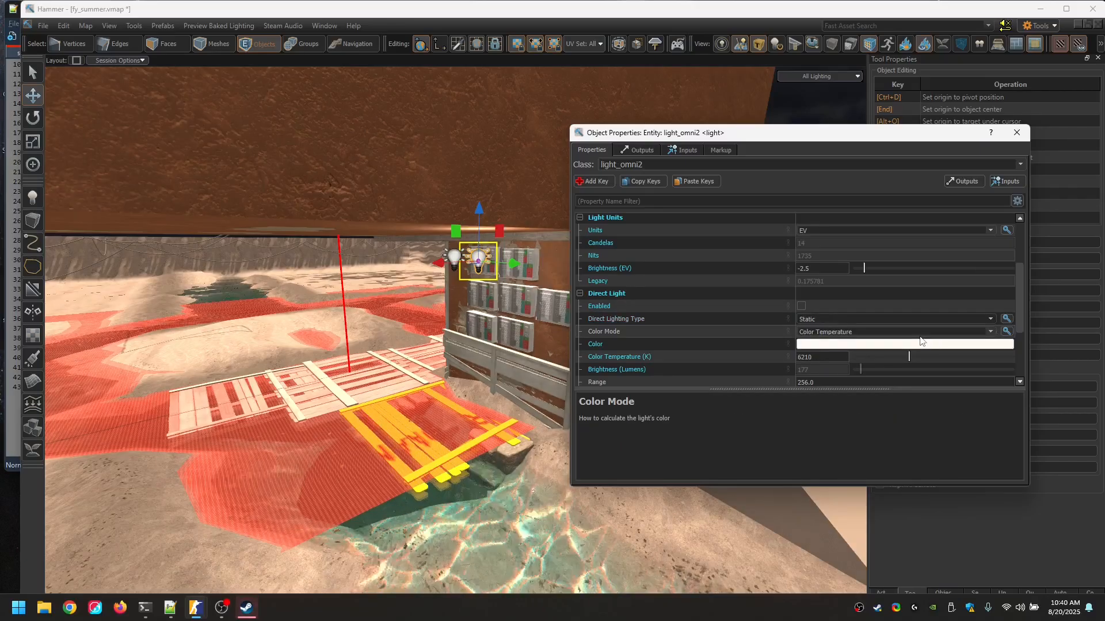
Lower the copied light's color temperature to a warm orange, close its properties, and delete the copy.
{"action": "key", "text": "w"}
{"action": "right_click_drag", "start_coordinate": [456, 334], "coordinate": [481, 275]}
{"action": "scroll", "coordinate": [481, 275], "scroll_direction": "down", "scroll_amount": 1}
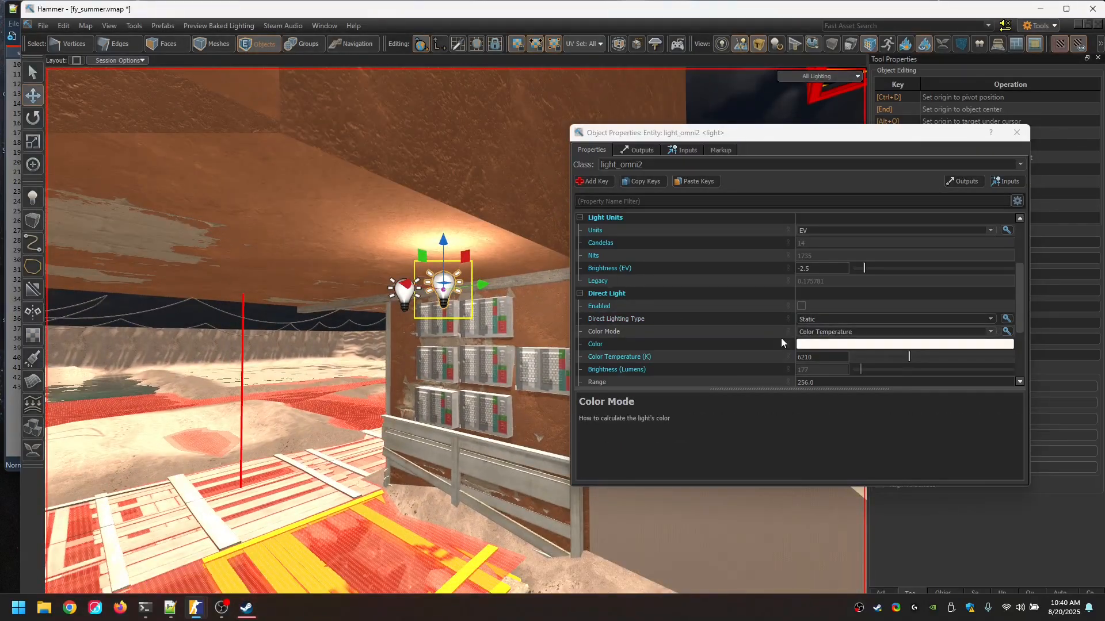
{"action": "scroll", "coordinate": [795, 347], "scroll_direction": "down", "scroll_amount": 3}
{"action": "left_click_drag", "start_coordinate": [909, 254], "coordinate": [844, 272]}
{"action": "scroll", "coordinate": [847, 245], "scroll_direction": "up", "scroll_amount": 3}
{"action": "left_click", "coordinate": [1017, 132]}
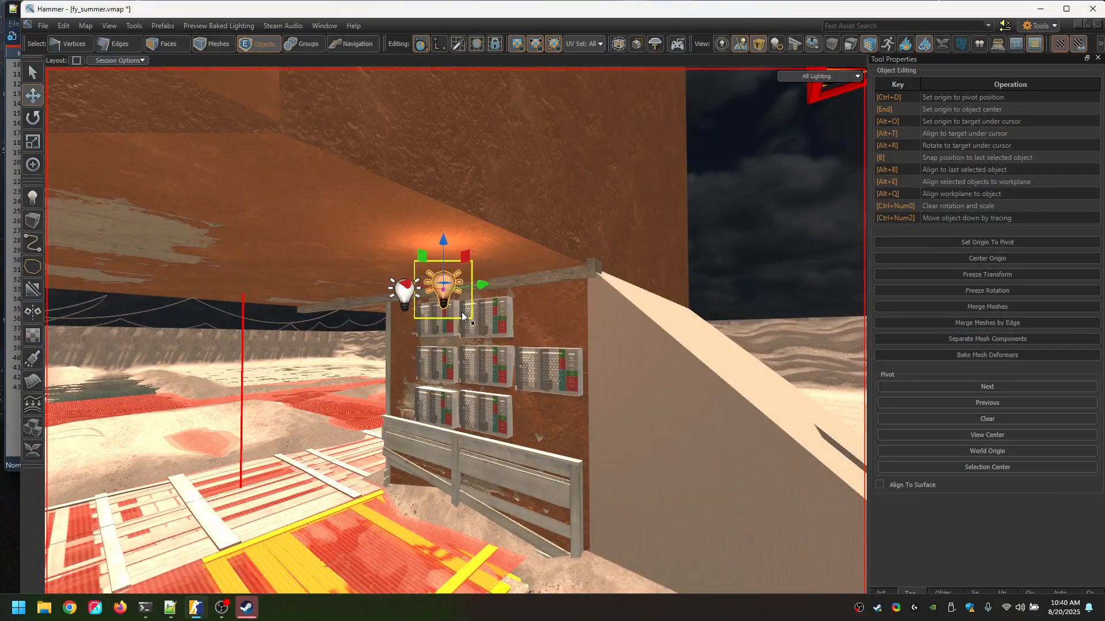
{"action": "key", "text": "Delete"}
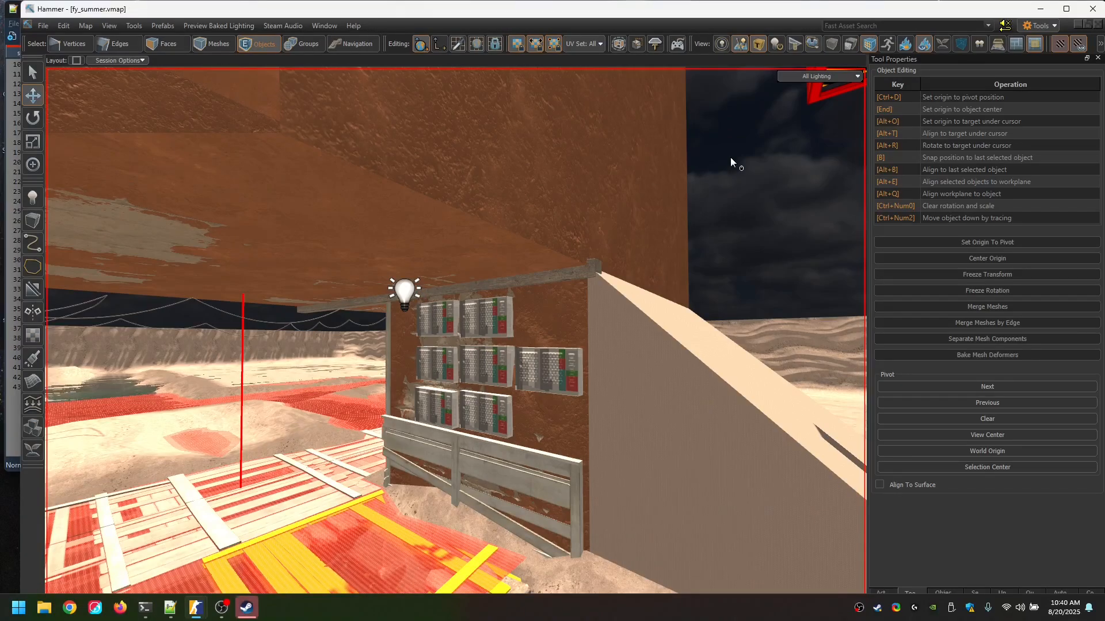
Switch to the running Counter-Strike 2 map and shoot the wall panels to test the light's color temperature changes.
{"action": "key", "text": "alt+Tab"}
{"action": "key", "text": "Escape"}
{"action": "key", "text": "Escape"}
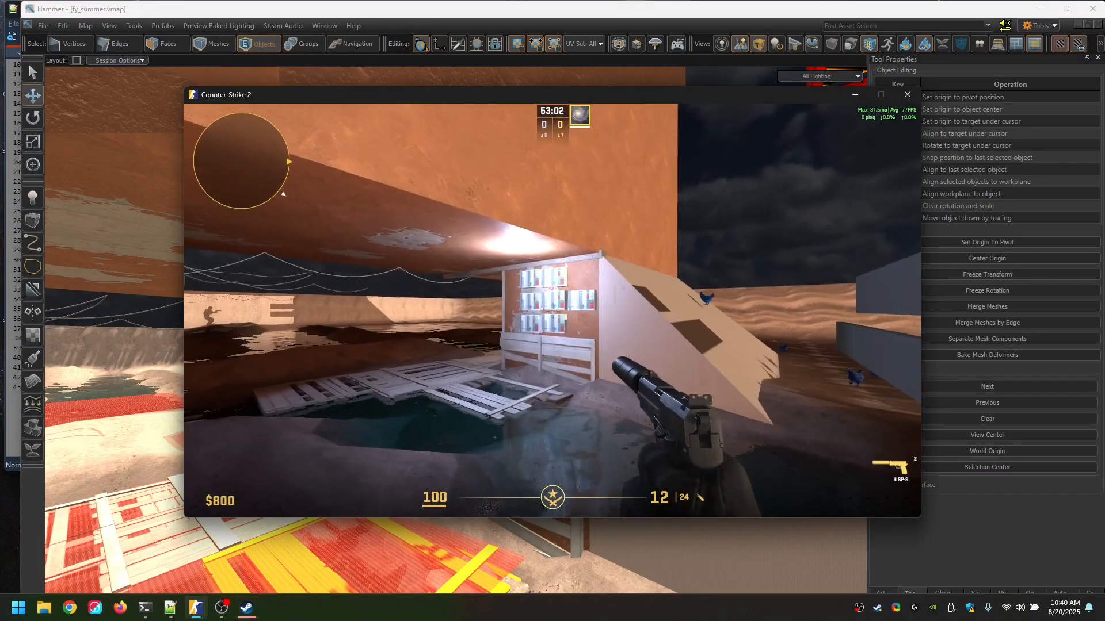
{"action": "left_click", "coordinate": [552, 310]}
{"action": "left_click", "coordinate": [552, 311]}
{"action": "left_click", "coordinate": [552, 311]}
{"action": "left_click", "coordinate": [552, 311]}
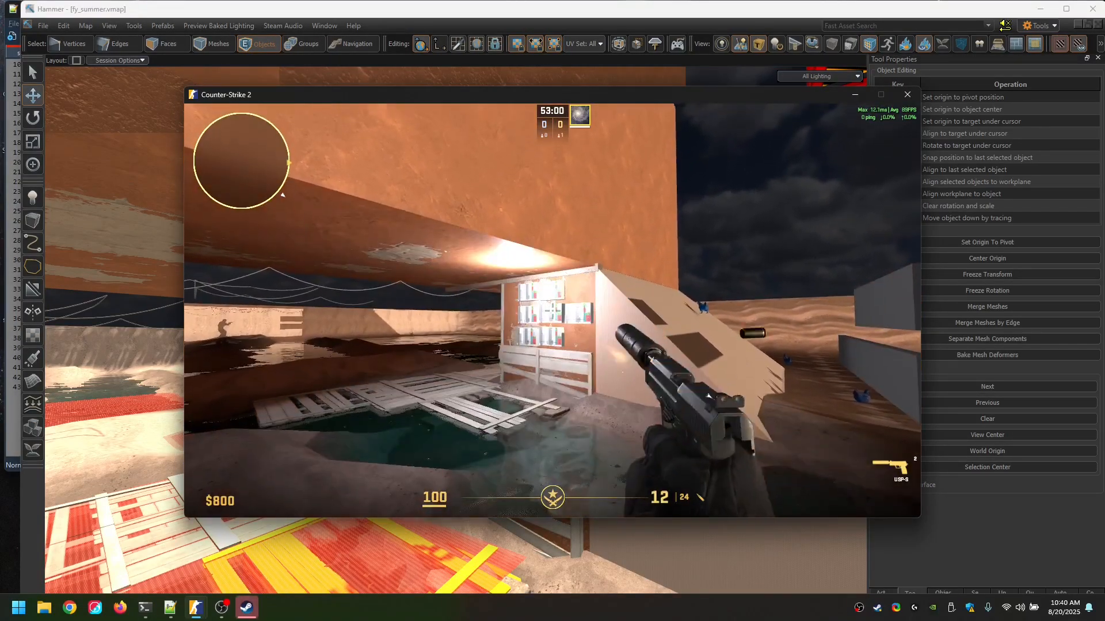
{"action": "left_click", "coordinate": [552, 311]}
{"action": "left_click", "coordinate": [553, 310]}
{"action": "left_click", "coordinate": [552, 311]}
{"action": "left_click", "coordinate": [552, 311]}
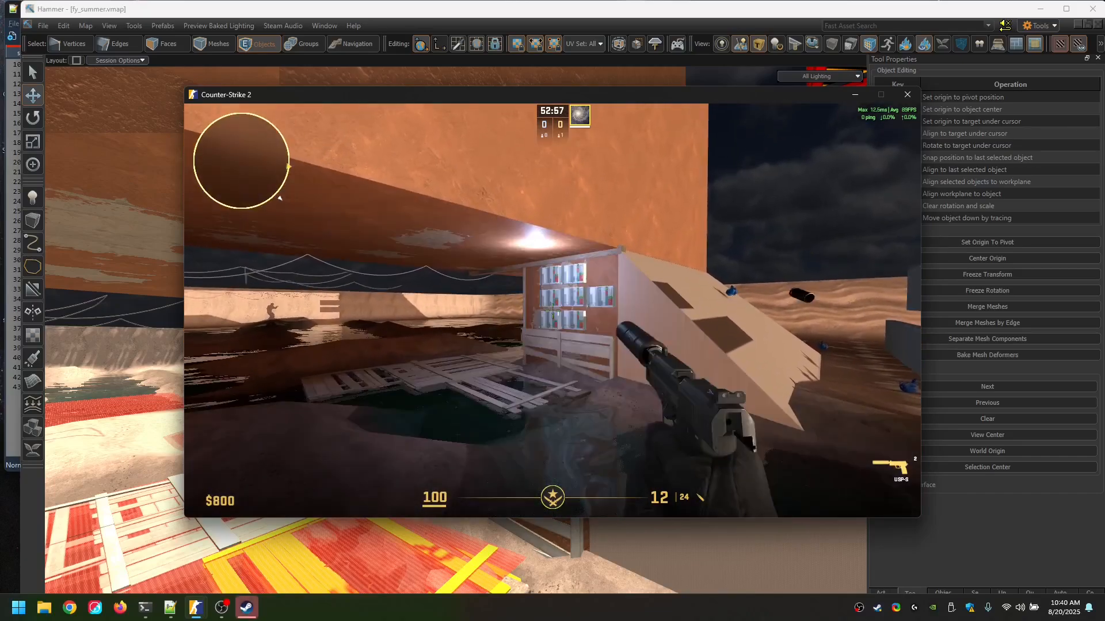
Shoot the wall panels to test toggling the light and changing its brightness and color temperature in the game.
{"action": "left_click", "coordinate": [552, 311]}
{"action": "left_click", "coordinate": [552, 311]}
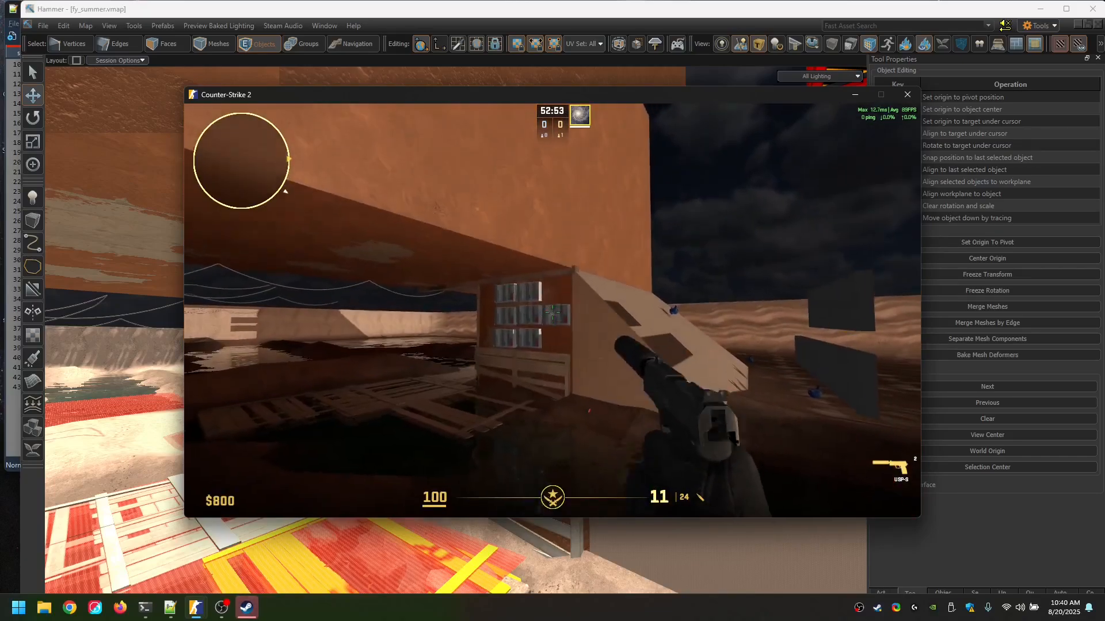
{"action": "left_click", "coordinate": [552, 310]}
{"action": "left_click", "coordinate": [553, 311]}
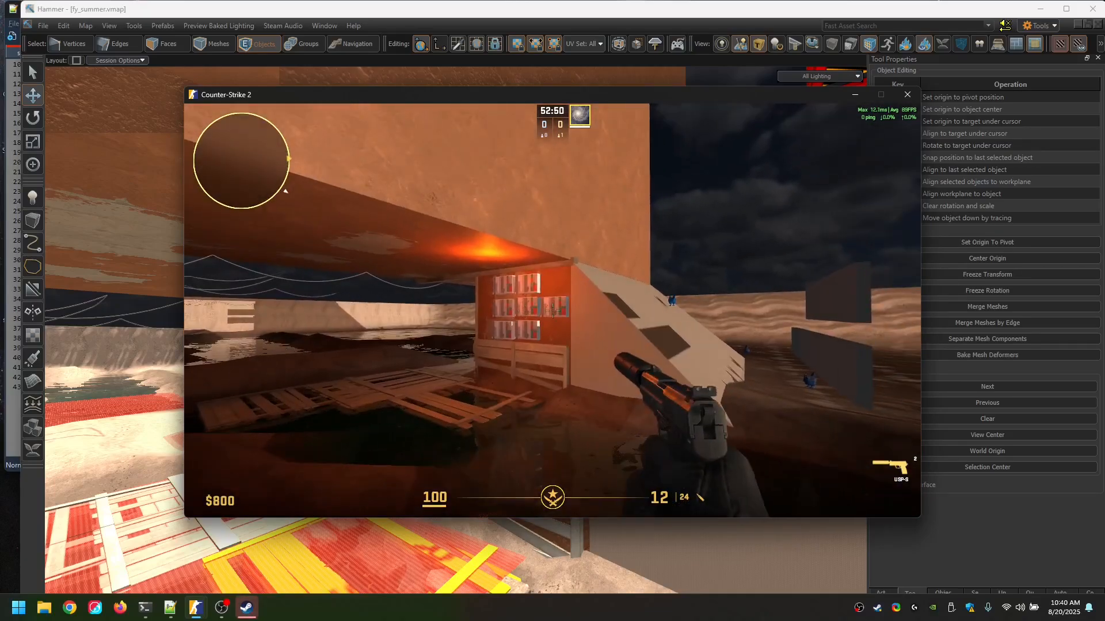
{"action": "left_click", "coordinate": [552, 311]}
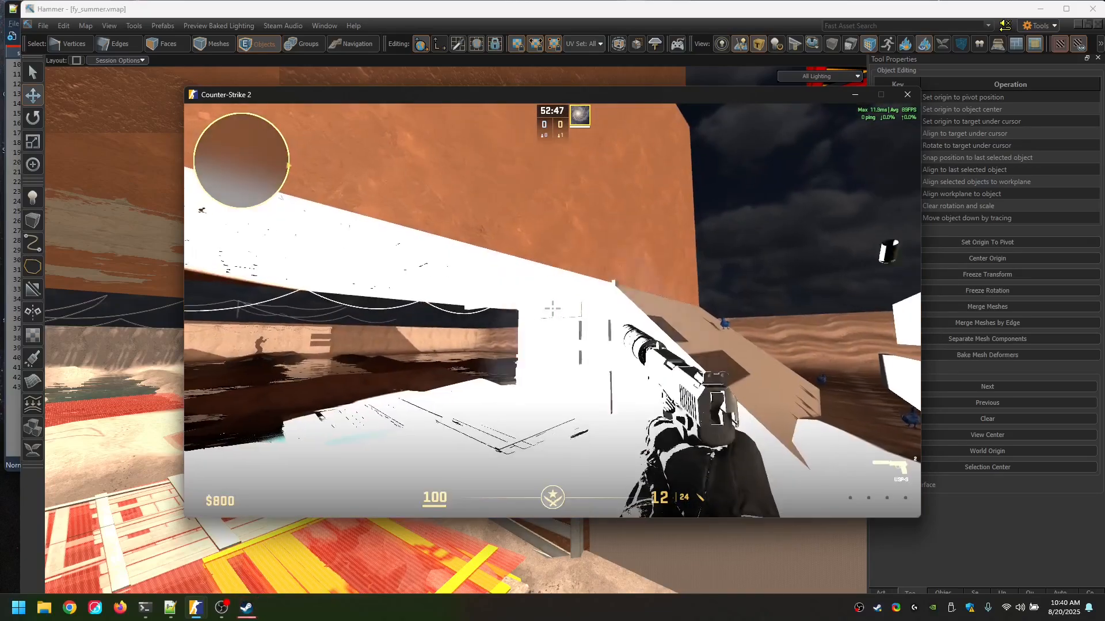
{"action": "left_click", "coordinate": [553, 311]}
{"action": "left_click", "coordinate": [552, 310]}
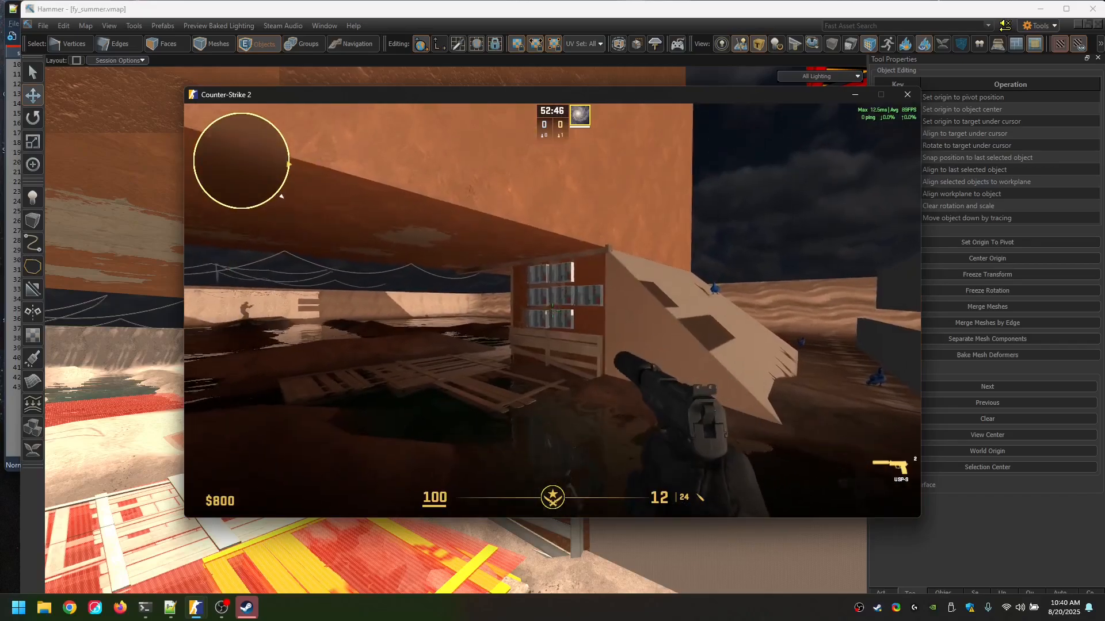
{"action": "left_click", "coordinate": [553, 311]}
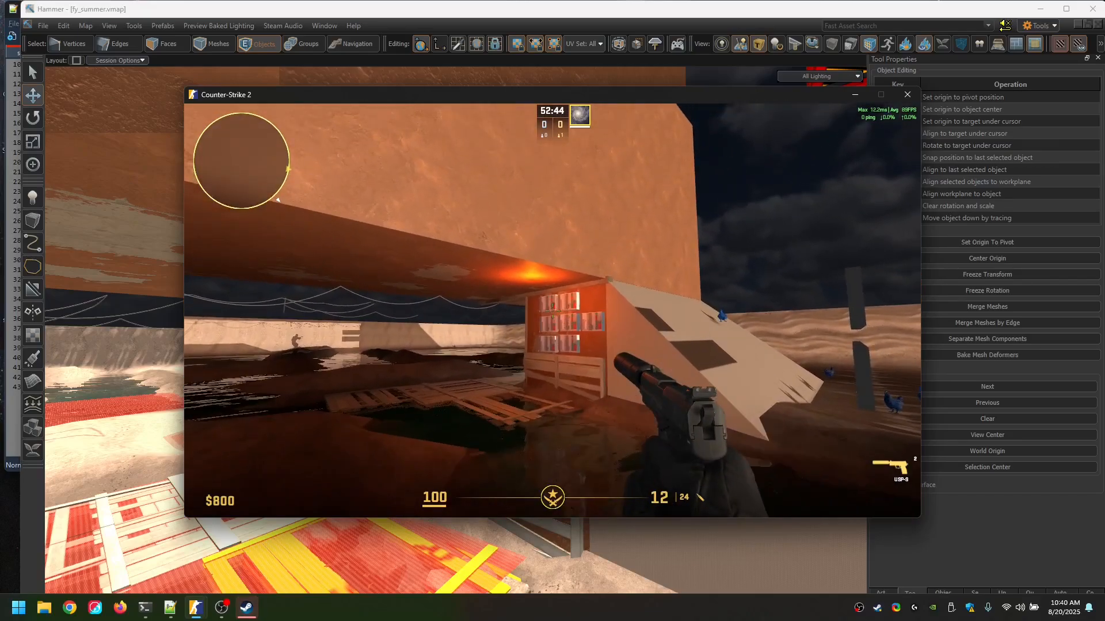
{"action": "left_click", "coordinate": [552, 310]}
{"action": "left_click", "coordinate": [552, 311]}
{"action": "left_click", "coordinate": [552, 310]}
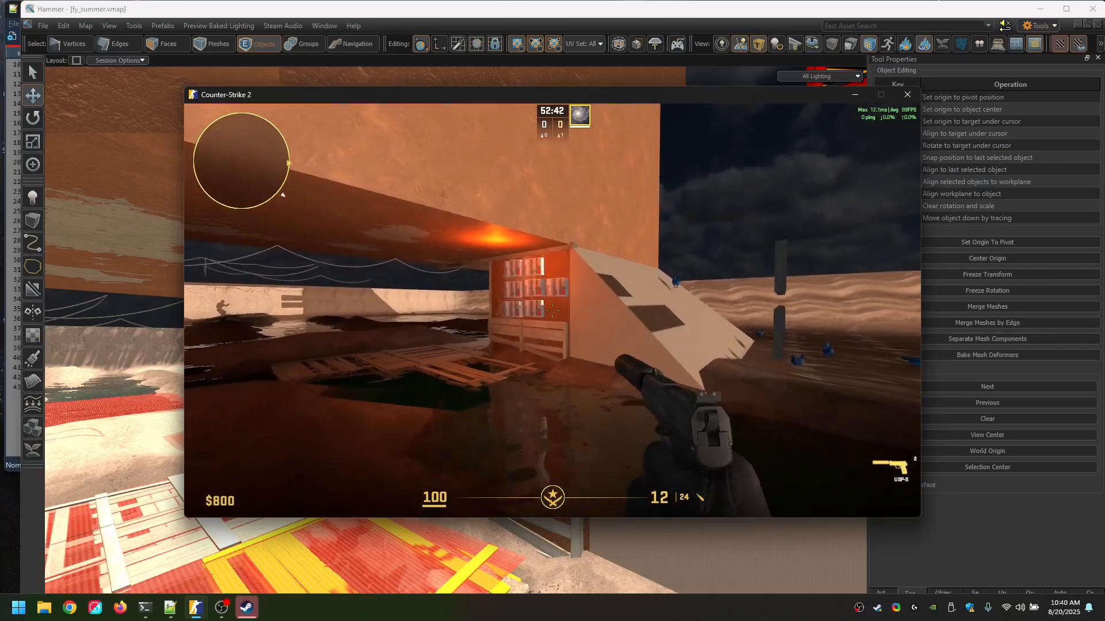
Go to the Rotate Sun and Change Chicken Color signs in the game and shoot the Rotate Sun sign.
{"action": "key", "text": "s"}
{"action": "key", "text": "d"}
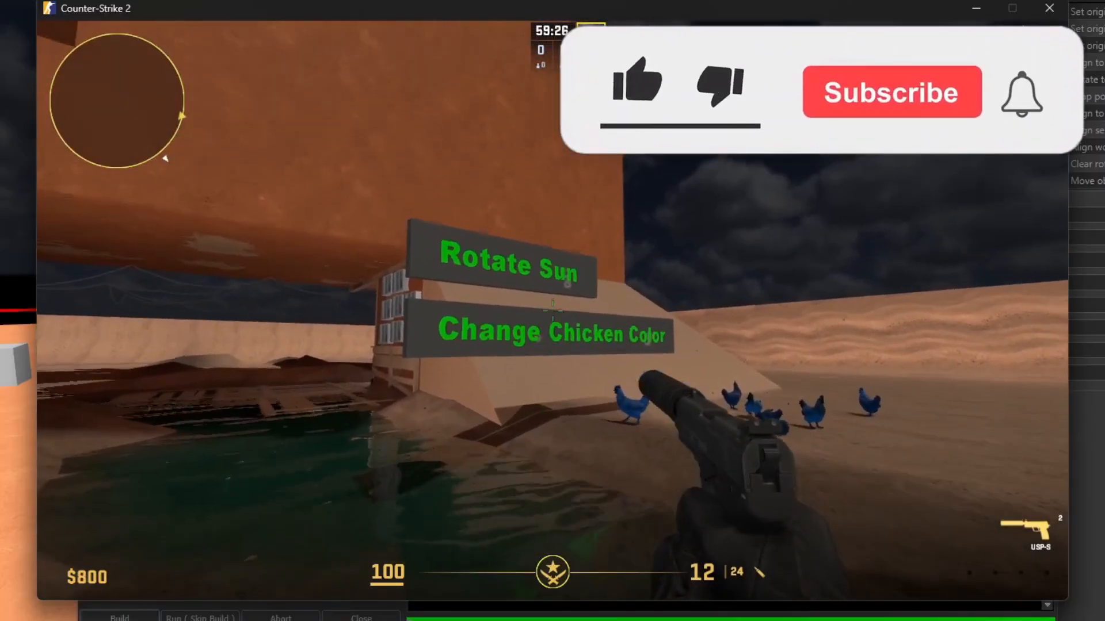
{"action": "left_click", "coordinate": [552, 311]}
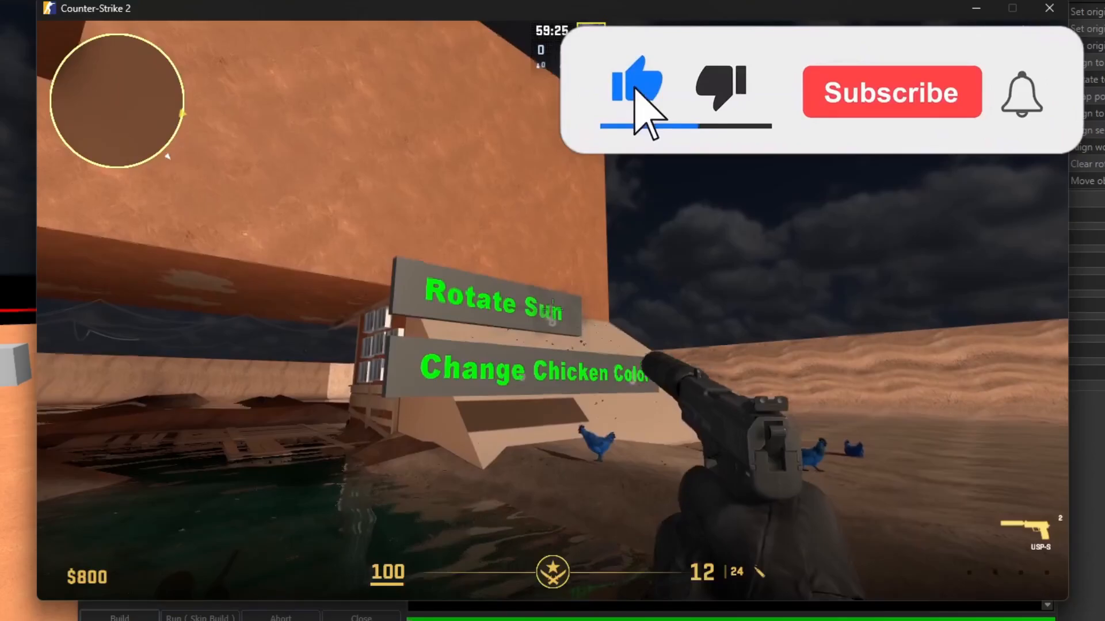
{"action": "left_click", "coordinate": [552, 311]}
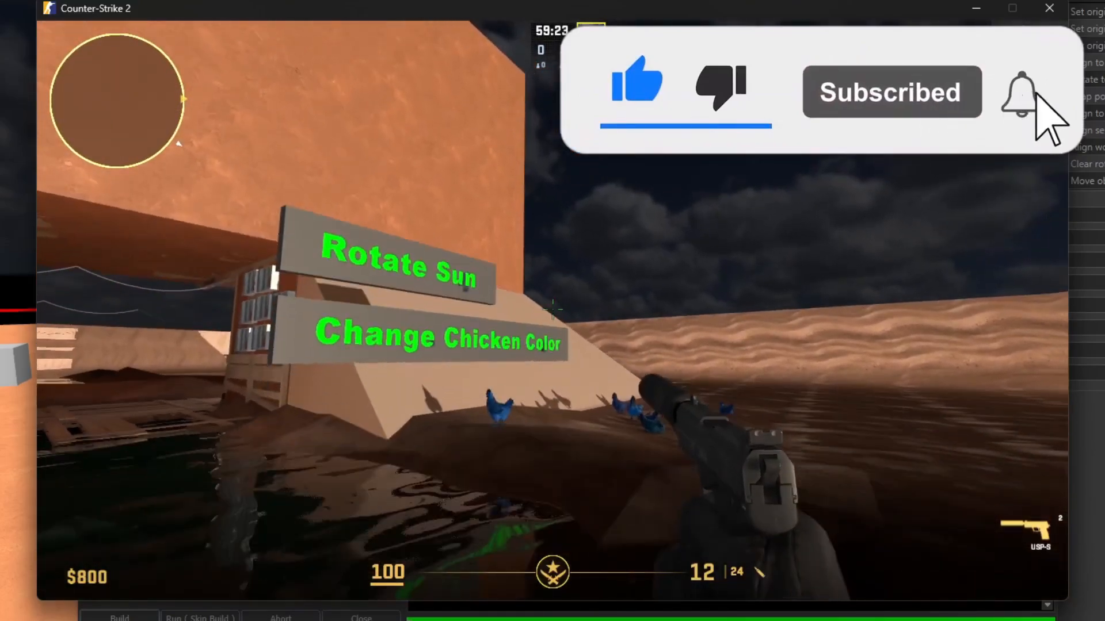